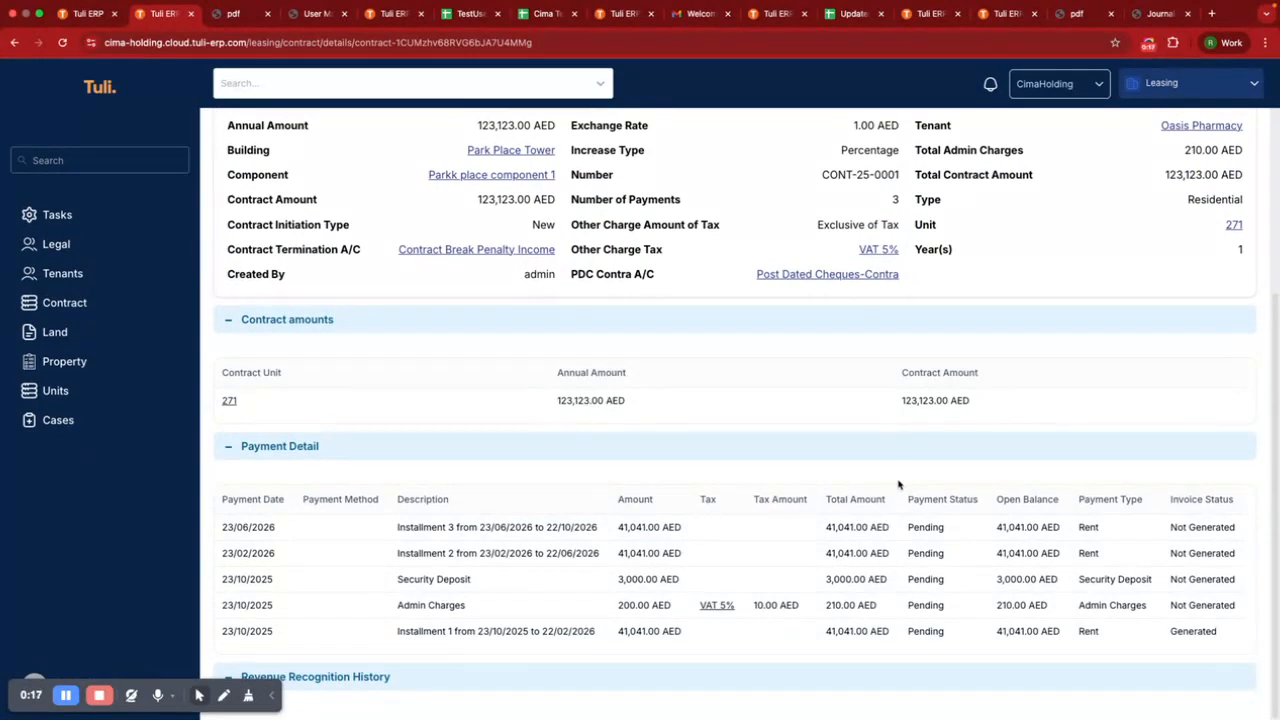
Step: Examine the contract's approval status and the invoice status and payment date columns in its payment detail
{"action": "left_click_drag", "start_coordinate": [1169, 498], "coordinate": [1232, 494]}
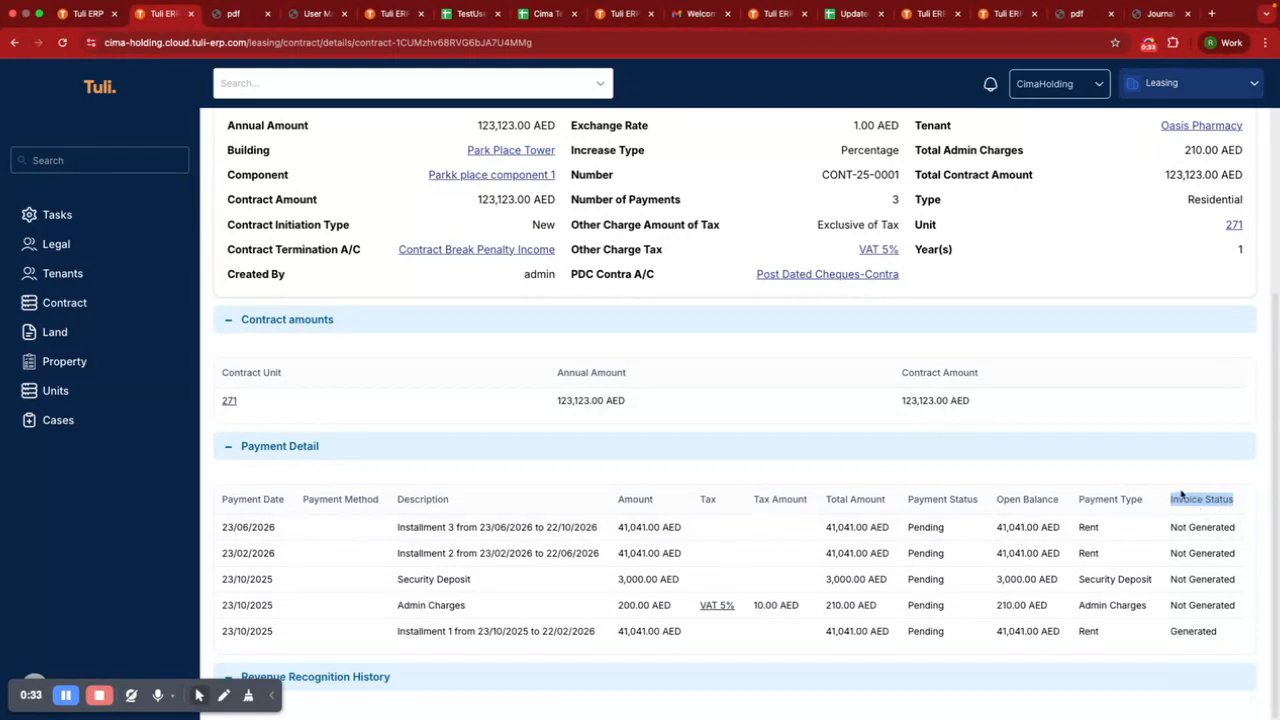
{"action": "scroll", "coordinate": [1180, 488], "scroll_direction": "up", "scroll_amount": 1}
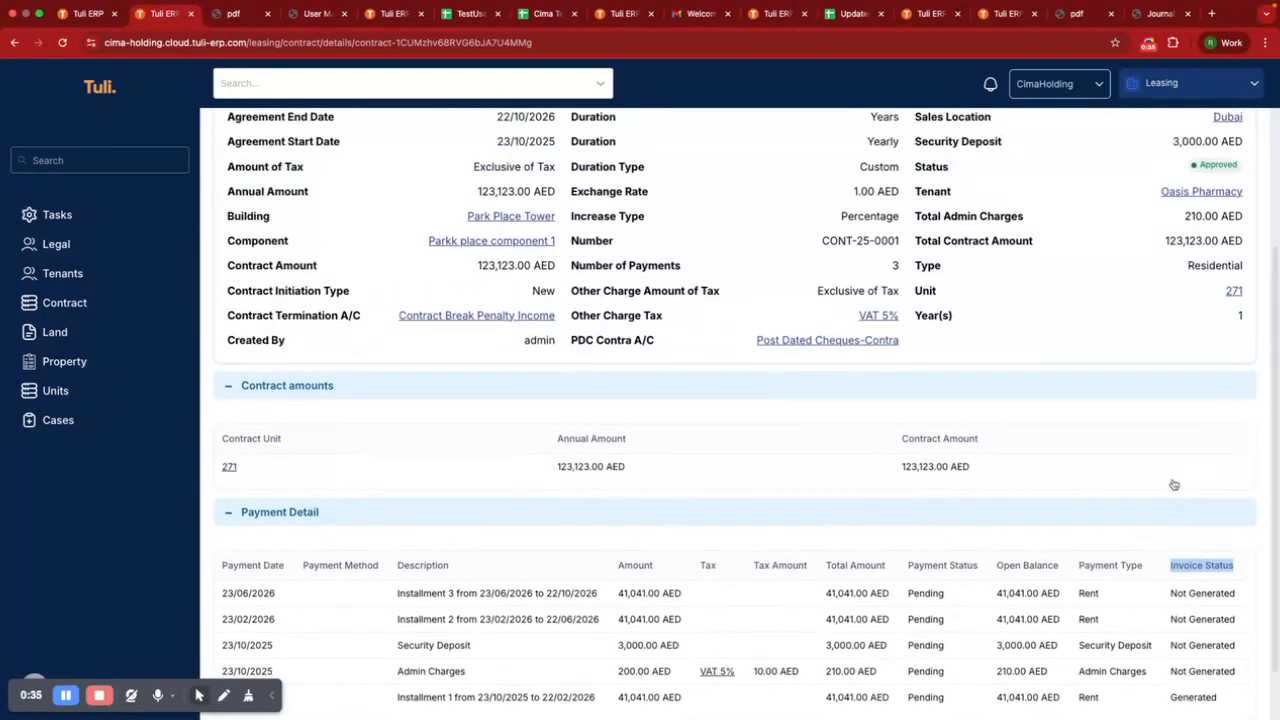
{"action": "scroll", "coordinate": [1175, 485], "scroll_direction": "up", "scroll_amount": 2}
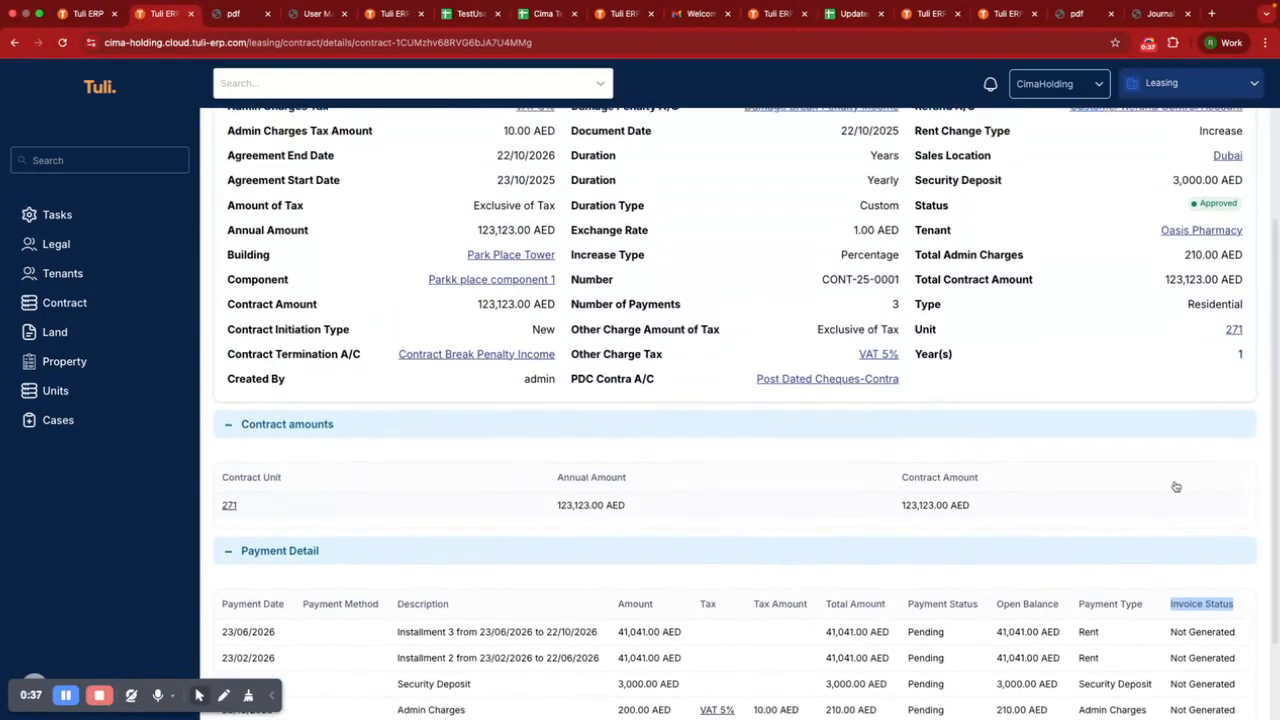
{"action": "left_click_drag", "start_coordinate": [1183, 234], "coordinate": [1246, 238]}
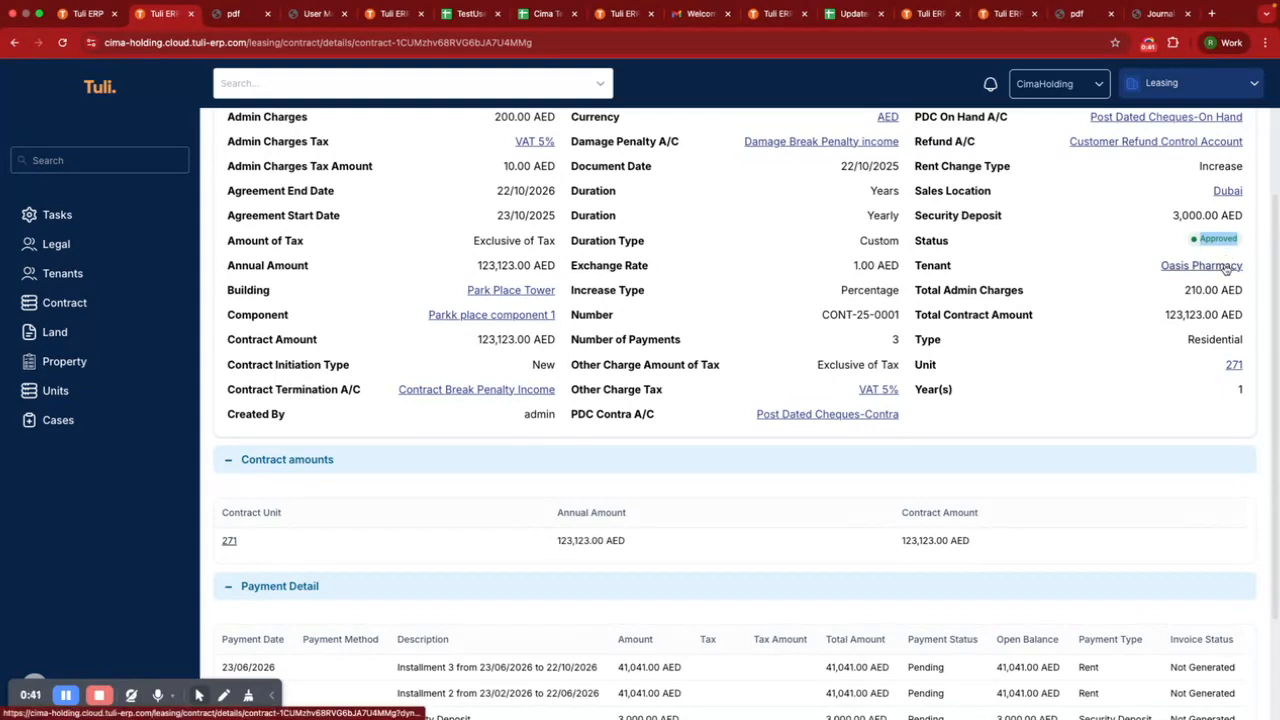
{"action": "scroll", "coordinate": [1226, 268], "scroll_direction": "down", "scroll_amount": 3}
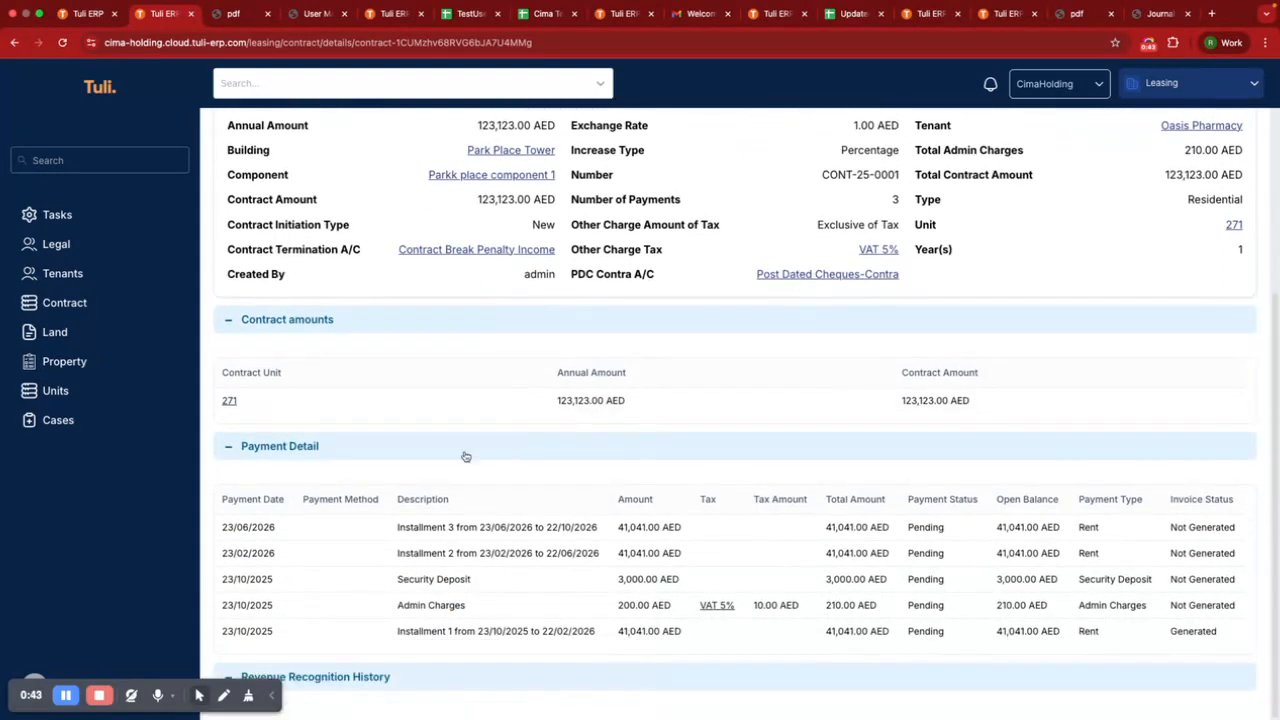
{"action": "left_click_drag", "start_coordinate": [281, 497], "coordinate": [221, 505]}
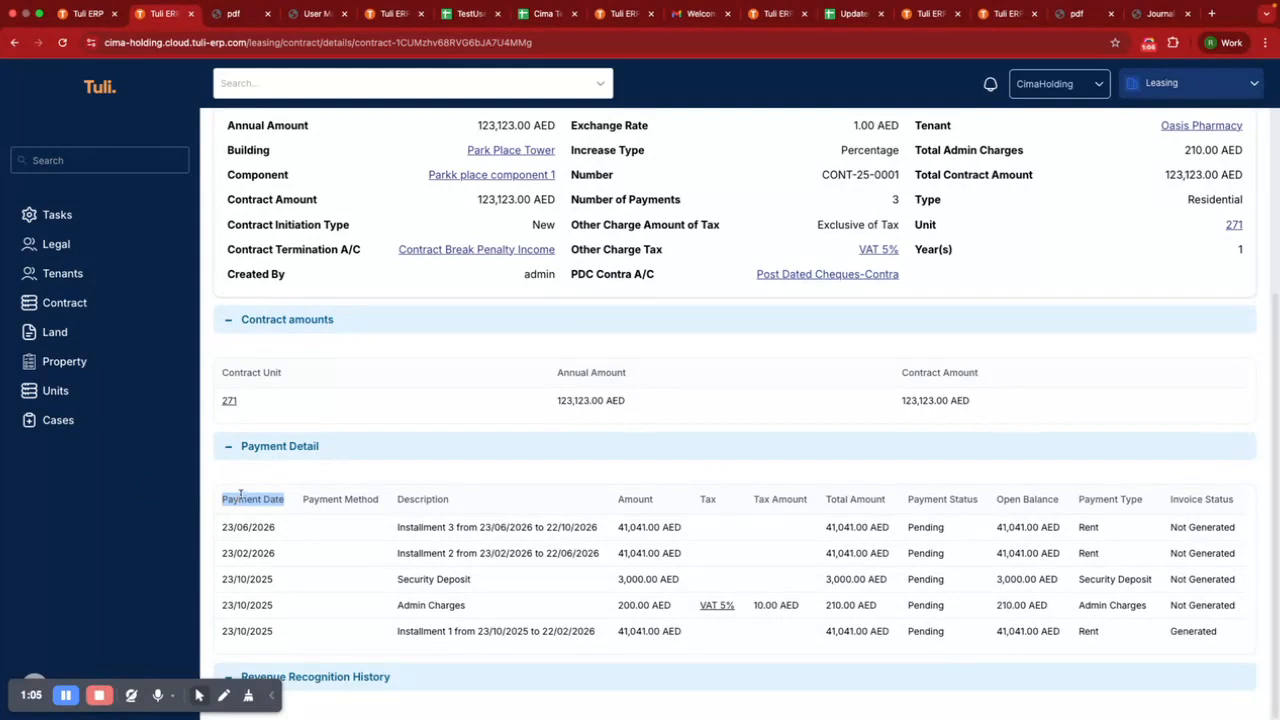
{"action": "scroll", "coordinate": [257, 503], "scroll_direction": "up", "scroll_amount": 5}
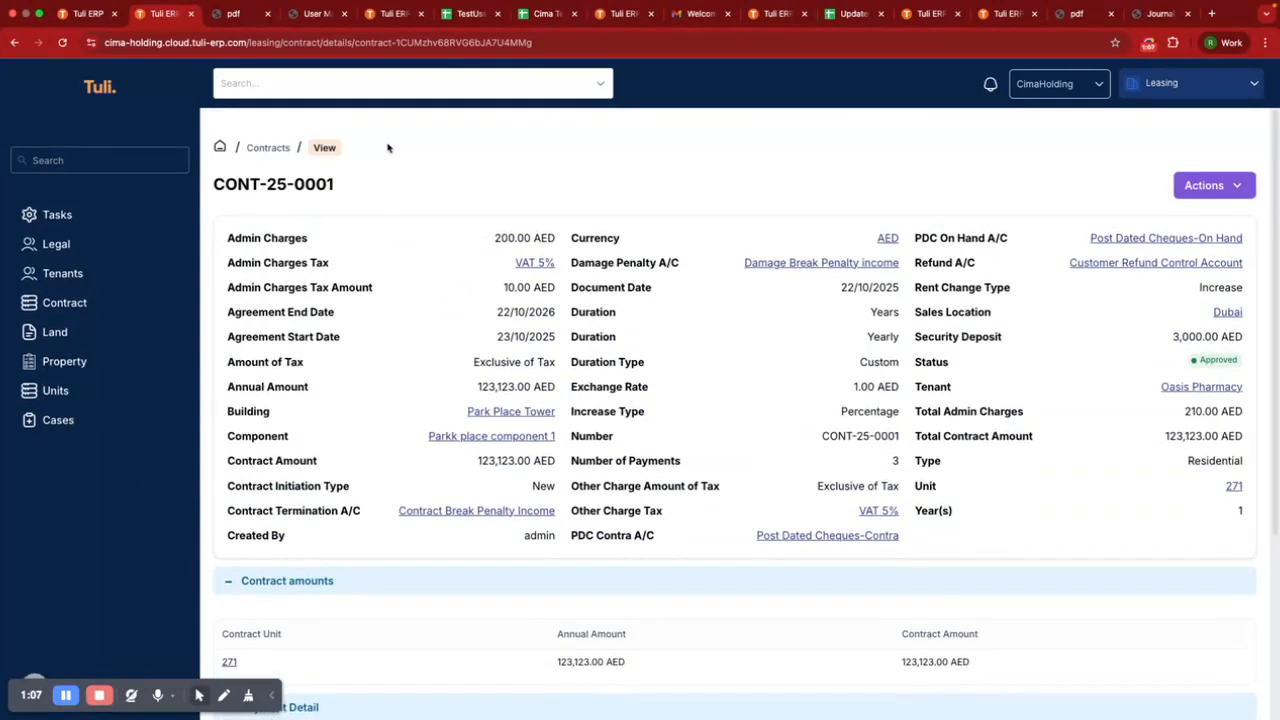
Step: Search for "rental" across the modules and open the Rental Invoices list in Finance
{"action": "left_click", "coordinate": [400, 93]}
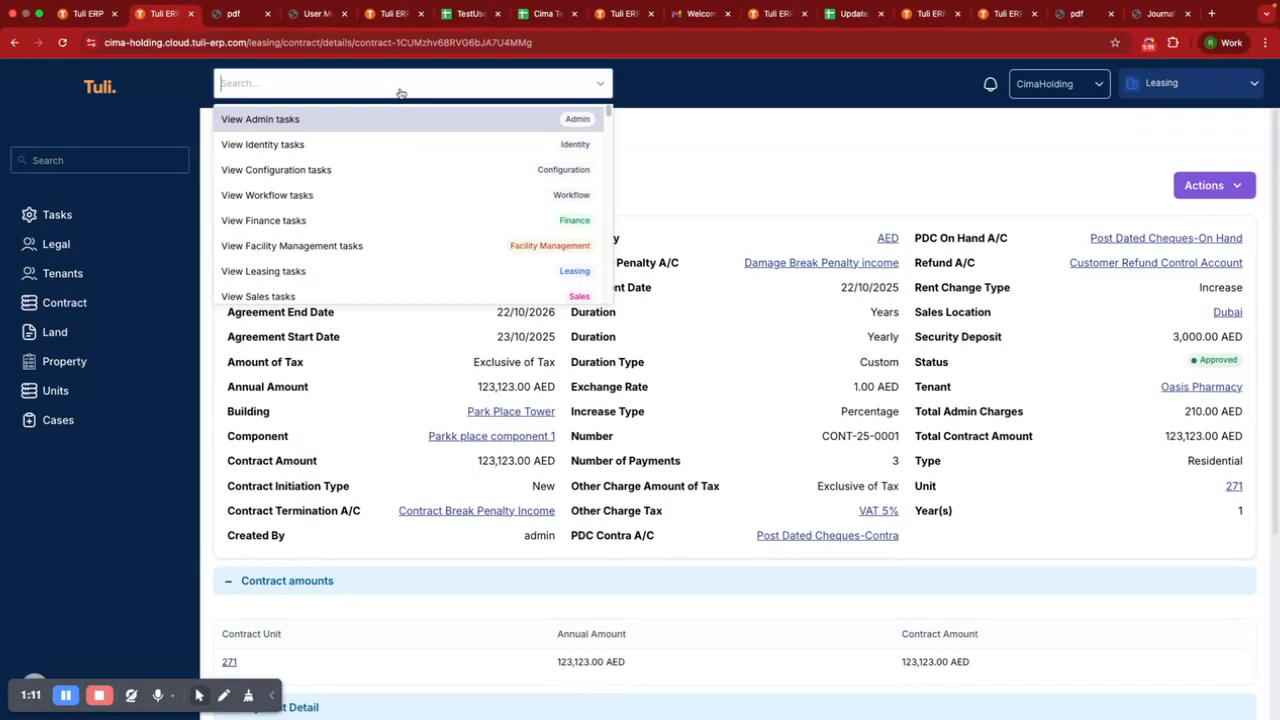
{"action": "type", "text": "ren"}
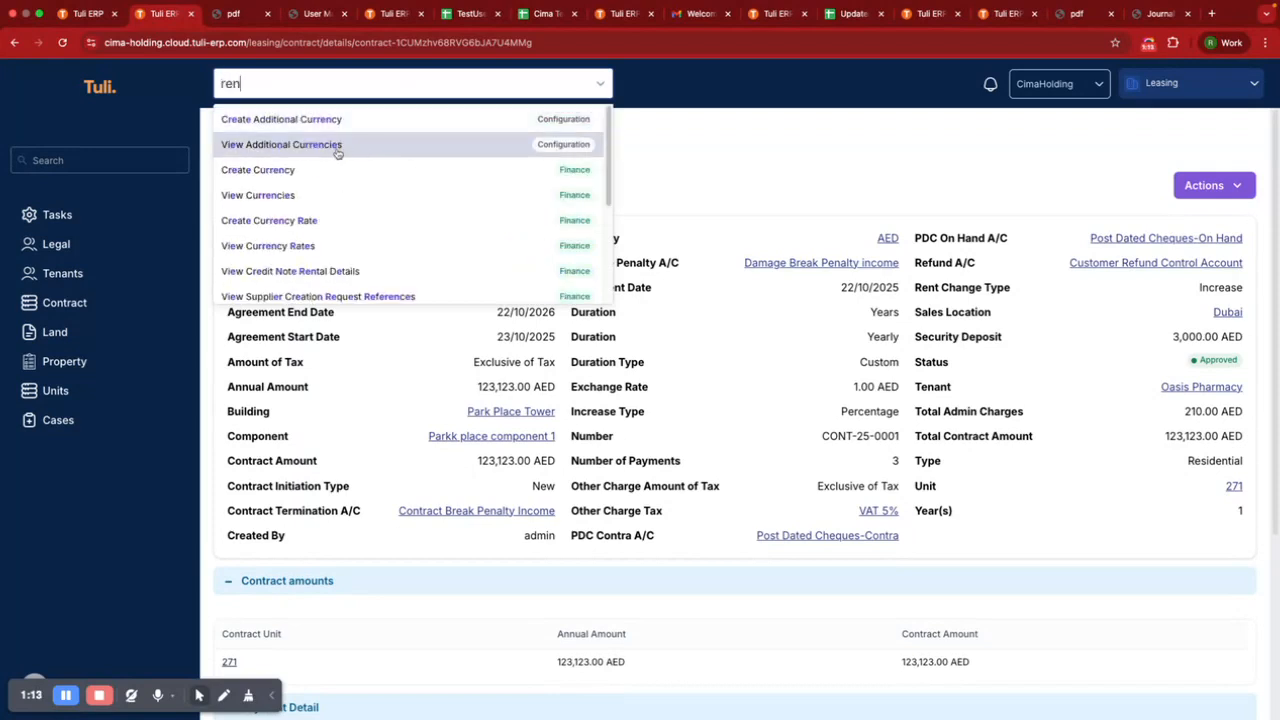
{"action": "type", "text": "tal"}
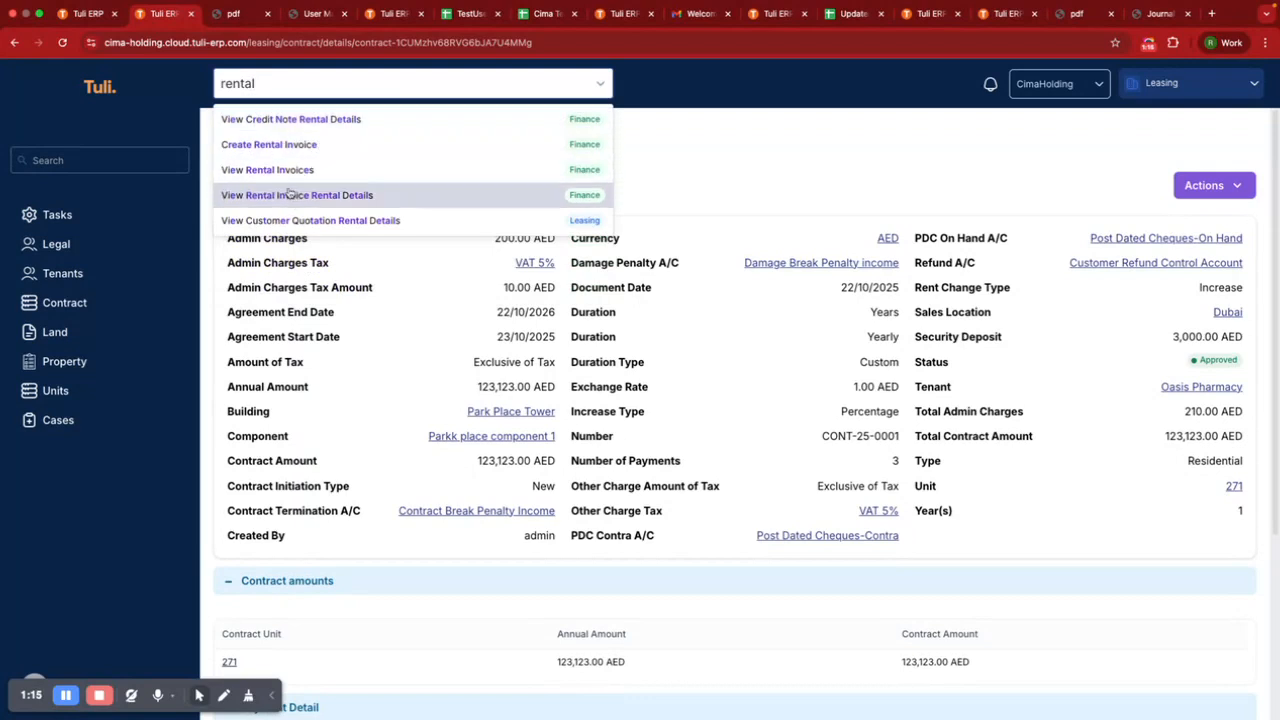
{"action": "left_click", "coordinate": [289, 170]}
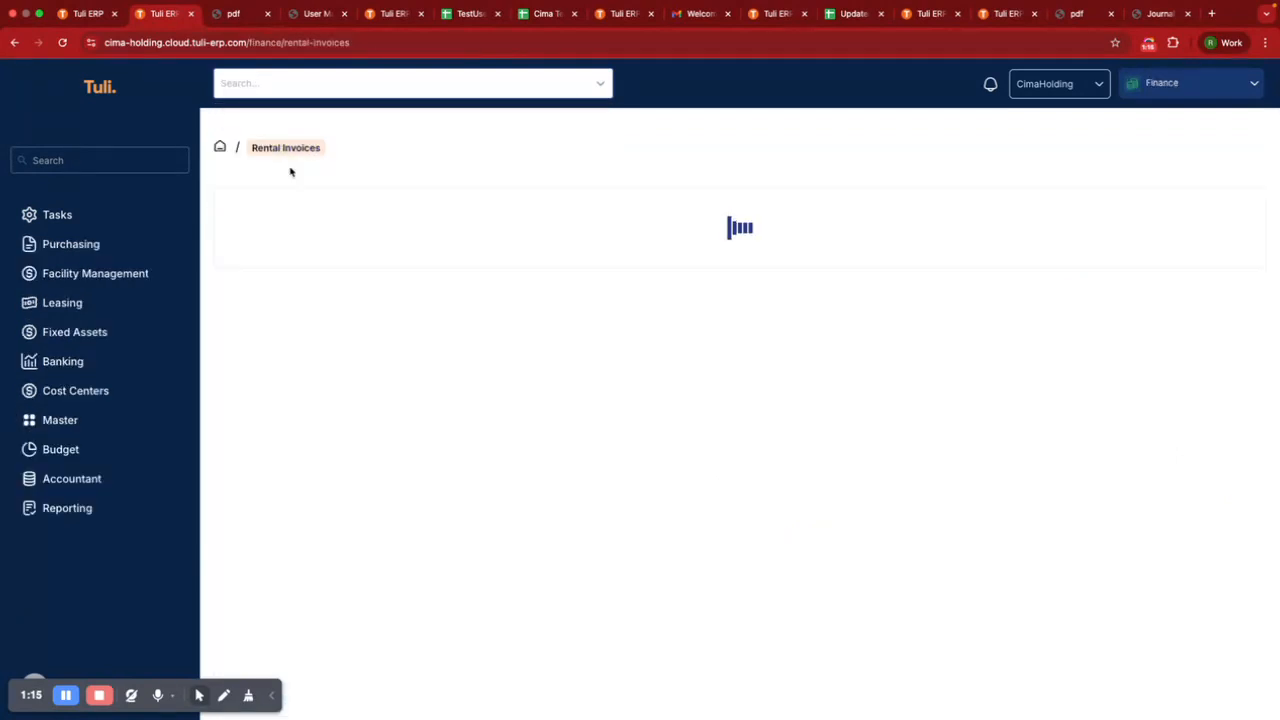
{"action": "left_click", "coordinate": [1193, 88]}
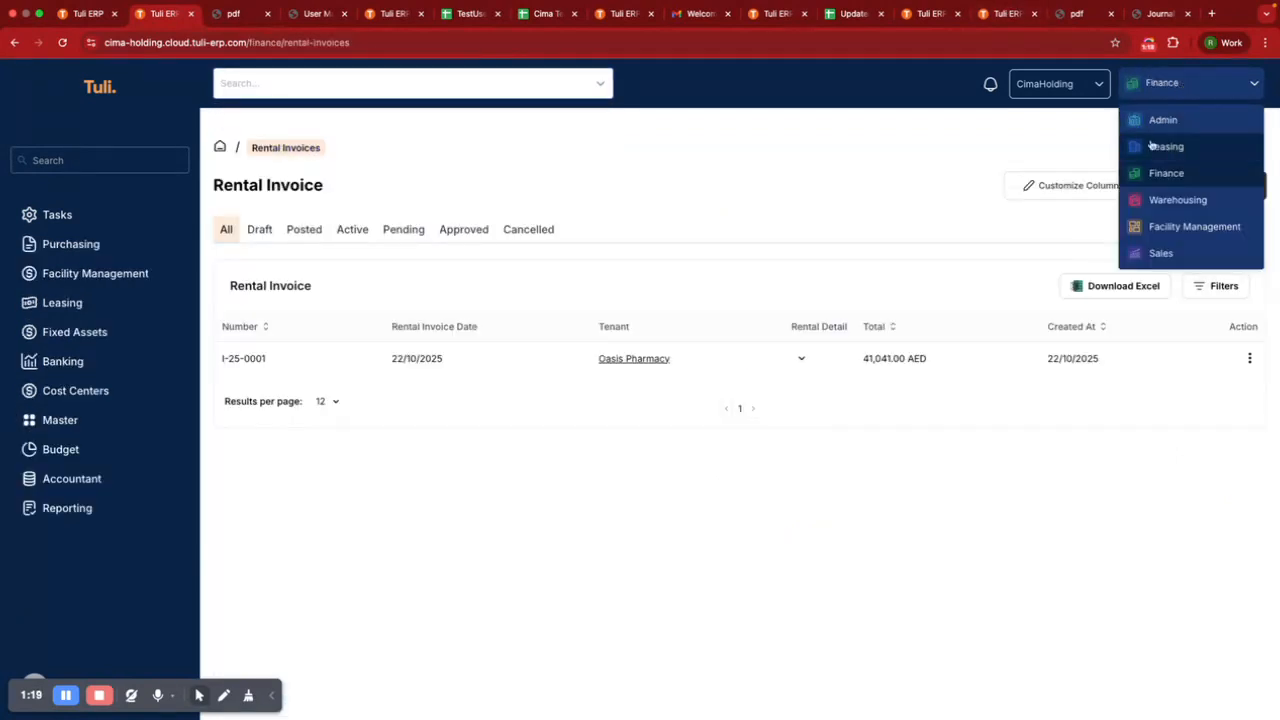
{"action": "left_click", "coordinate": [52, 303]}
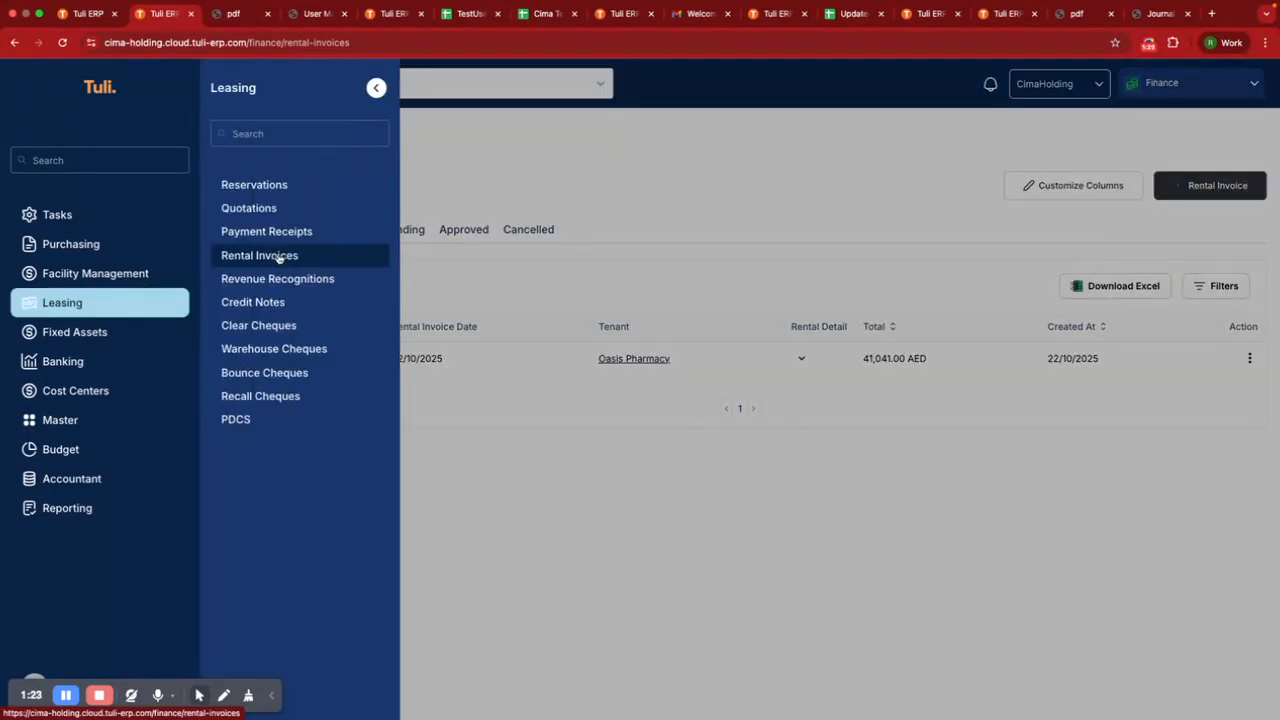
{"action": "left_click", "coordinate": [423, 177]}
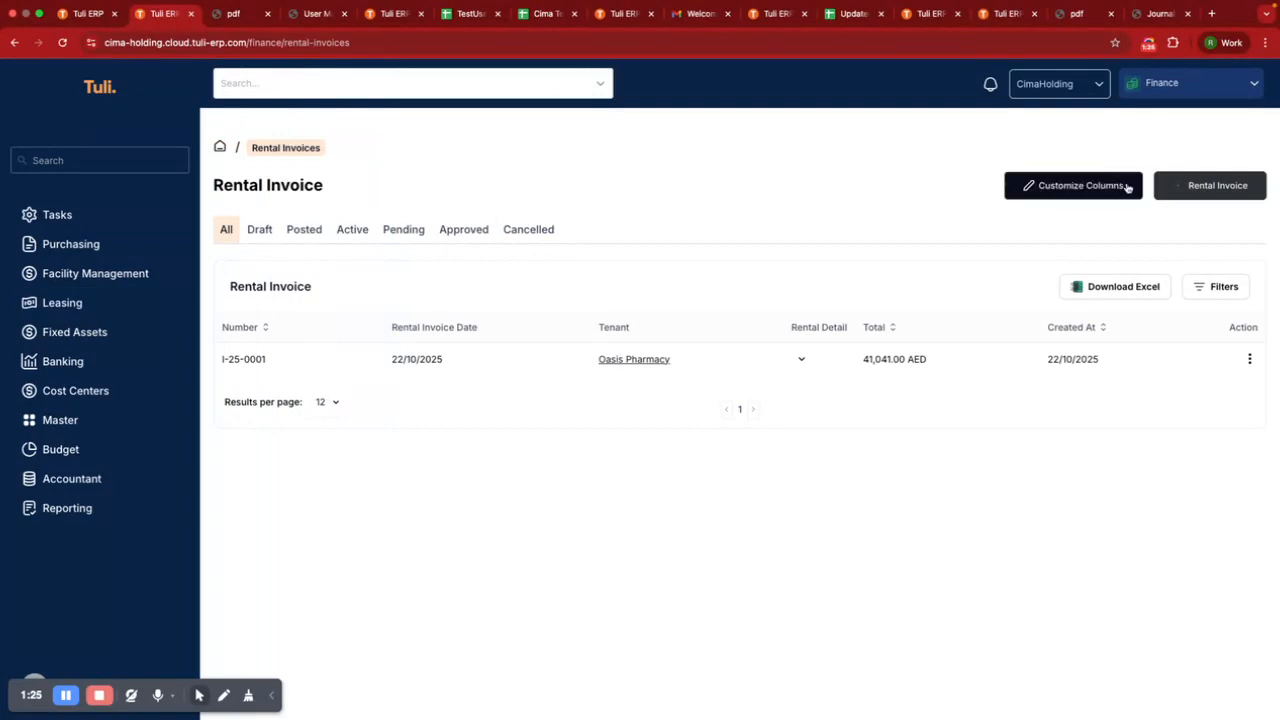
Step: Start a new rental invoice for tenant Oasis Pharmacy and select its Park Place contract for unit 271
{"action": "left_click", "coordinate": [1209, 193]}
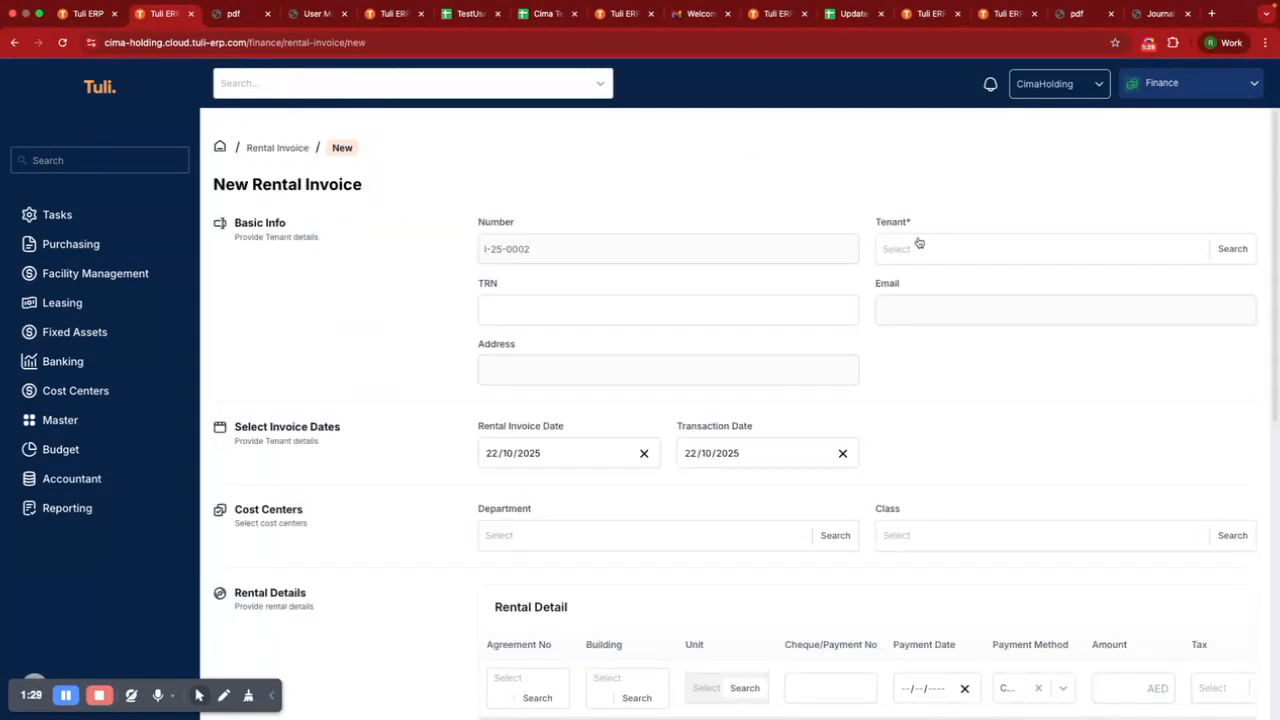
{"action": "left_click", "coordinate": [920, 250]}
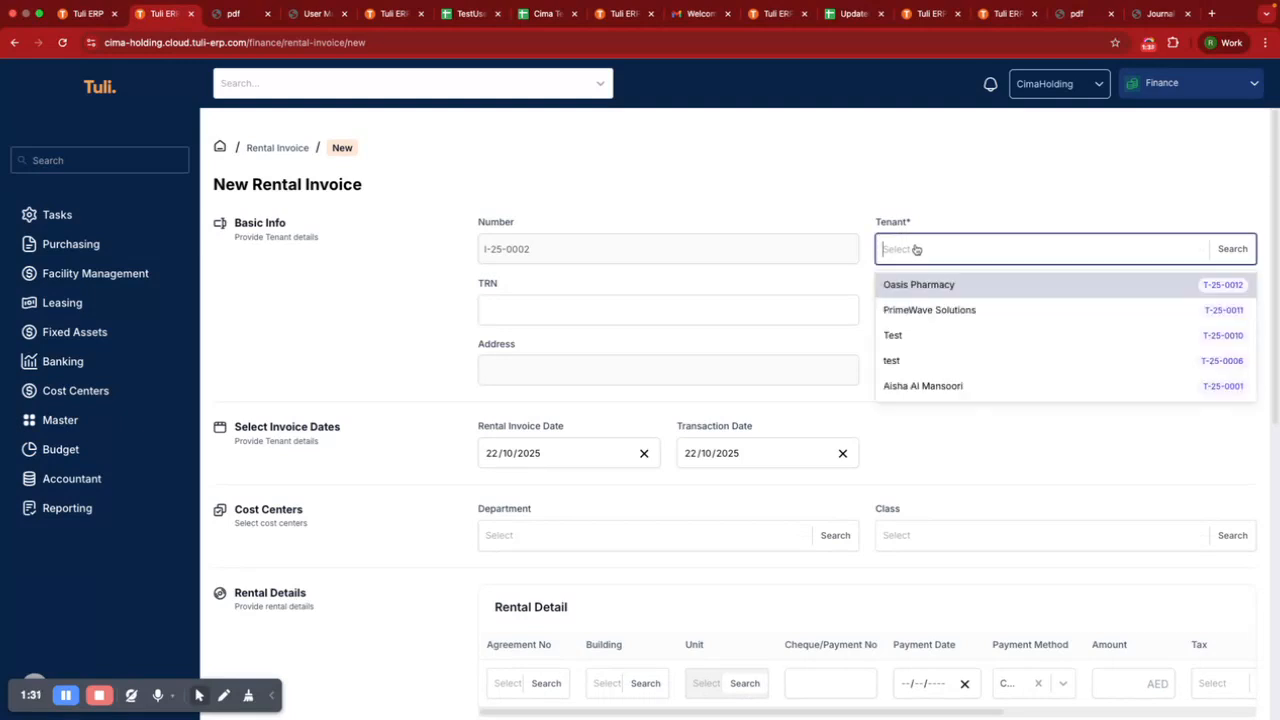
{"action": "left_click", "coordinate": [908, 281]}
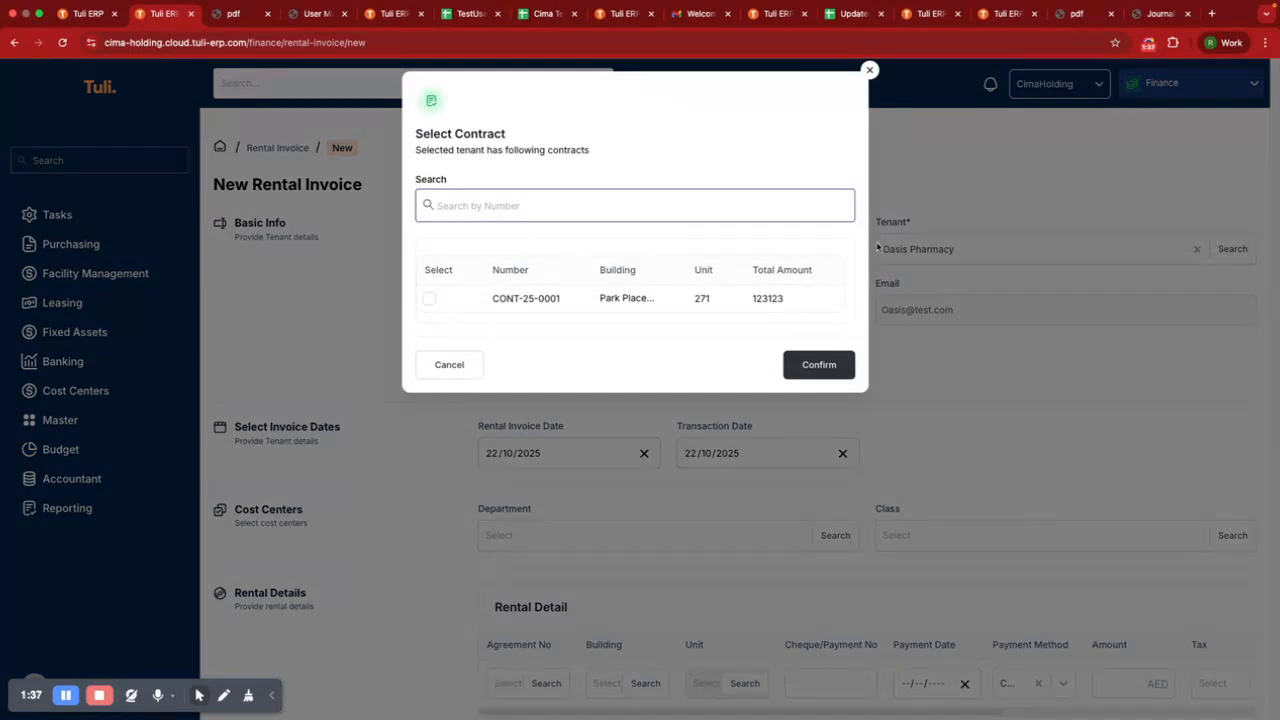
{"action": "left_click", "coordinate": [429, 299]}
{"action": "left_click", "coordinate": [800, 364]}
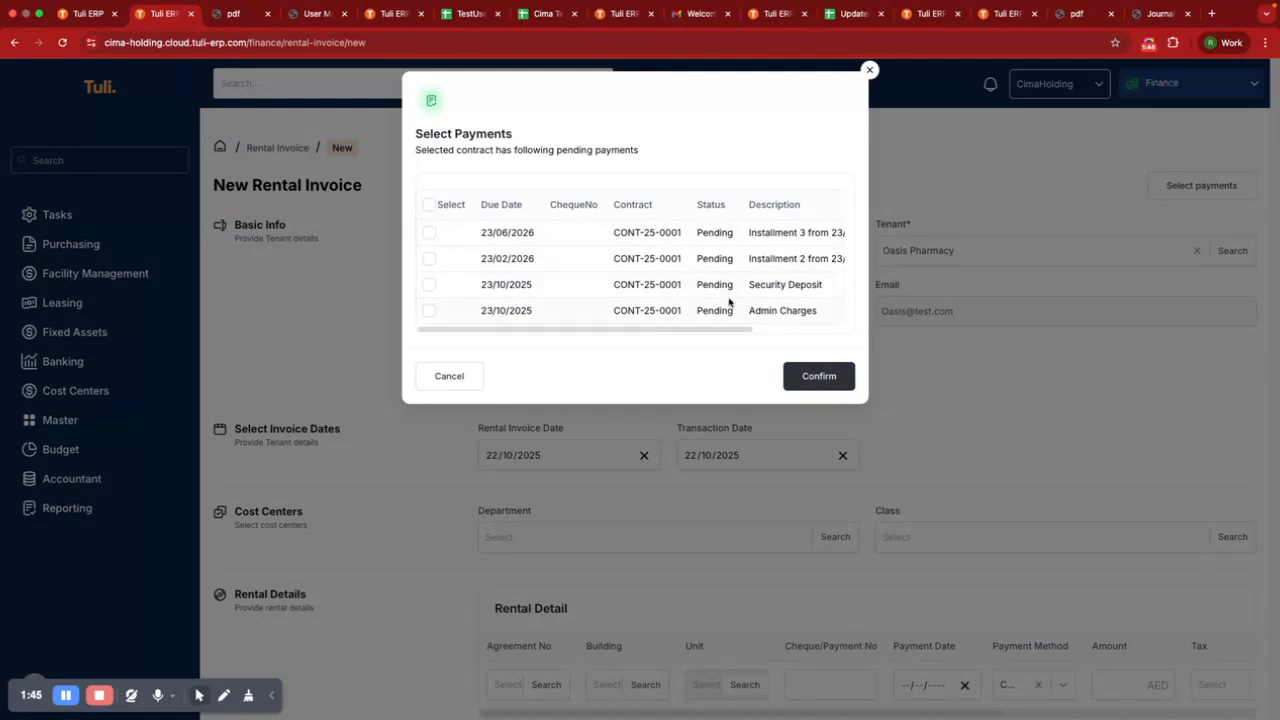
Step: Add the pending Security Deposit and Admin Charges payments to the invoice
{"action": "scroll", "coordinate": [728, 304], "scroll_direction": "right", "scroll_amount": 3}
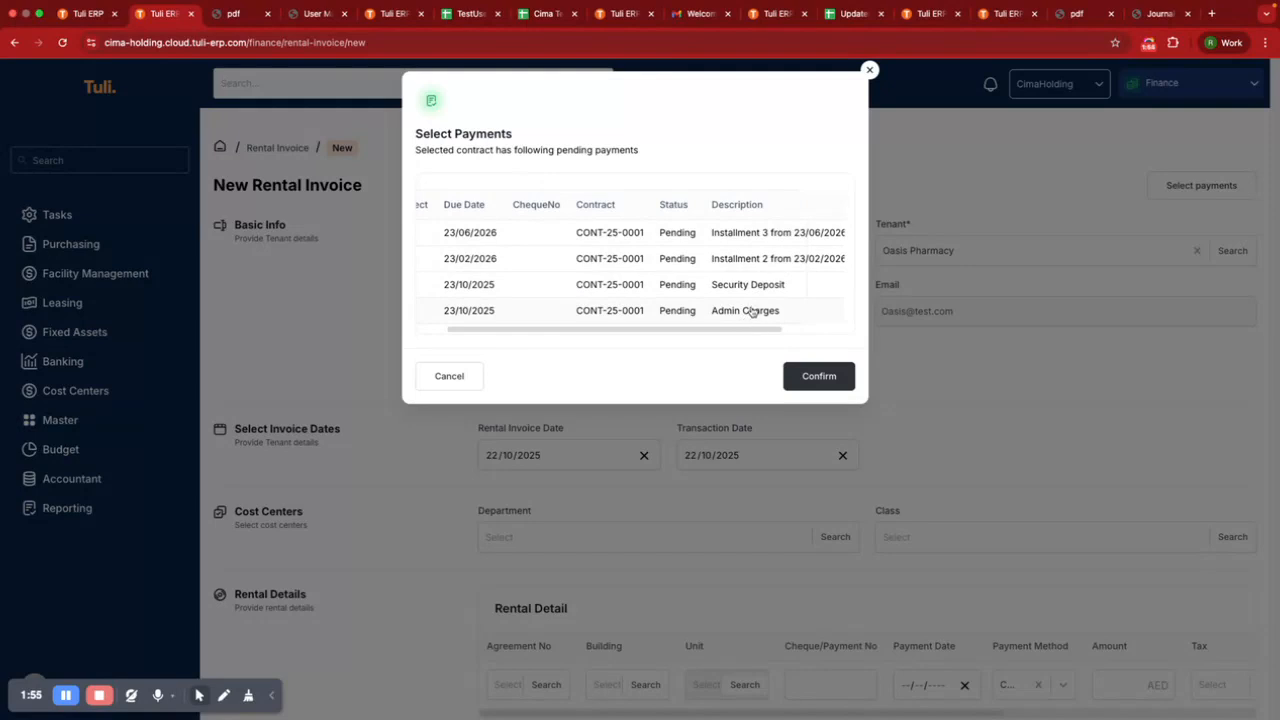
{"action": "scroll", "coordinate": [751, 311], "scroll_direction": "left", "scroll_amount": 3}
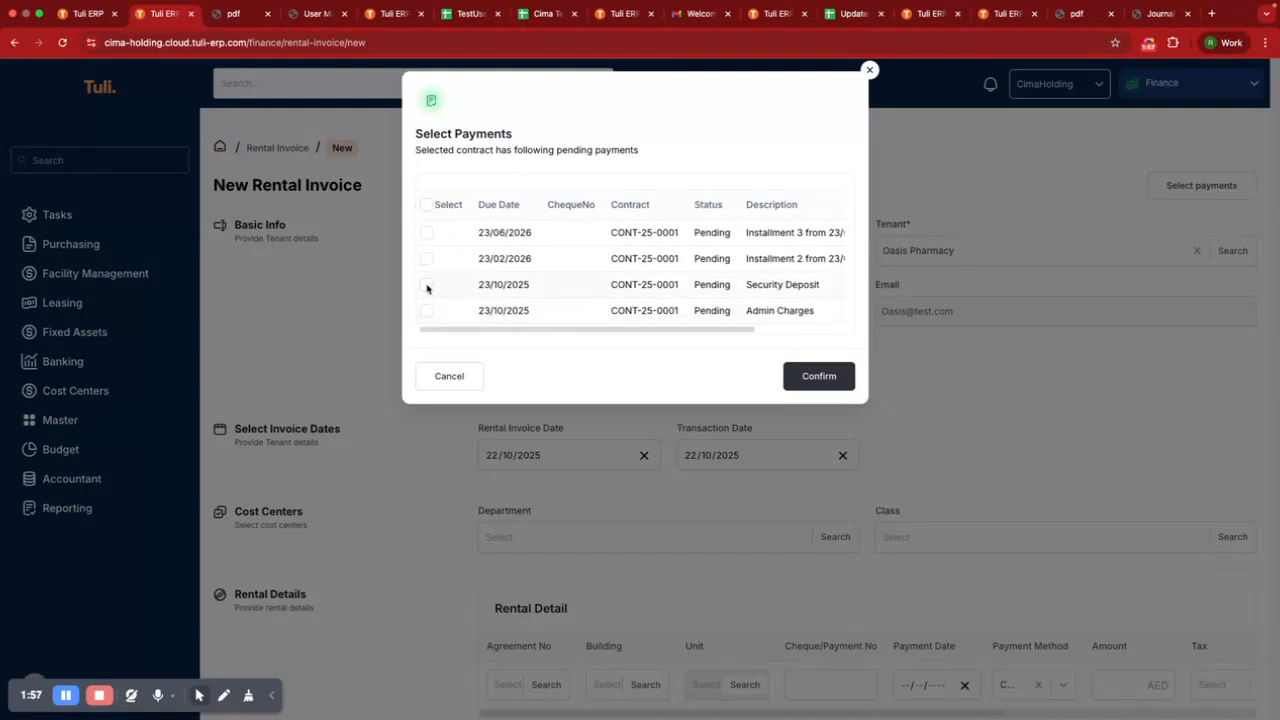
{"action": "left_click", "coordinate": [427, 287]}
{"action": "left_click", "coordinate": [837, 375]}
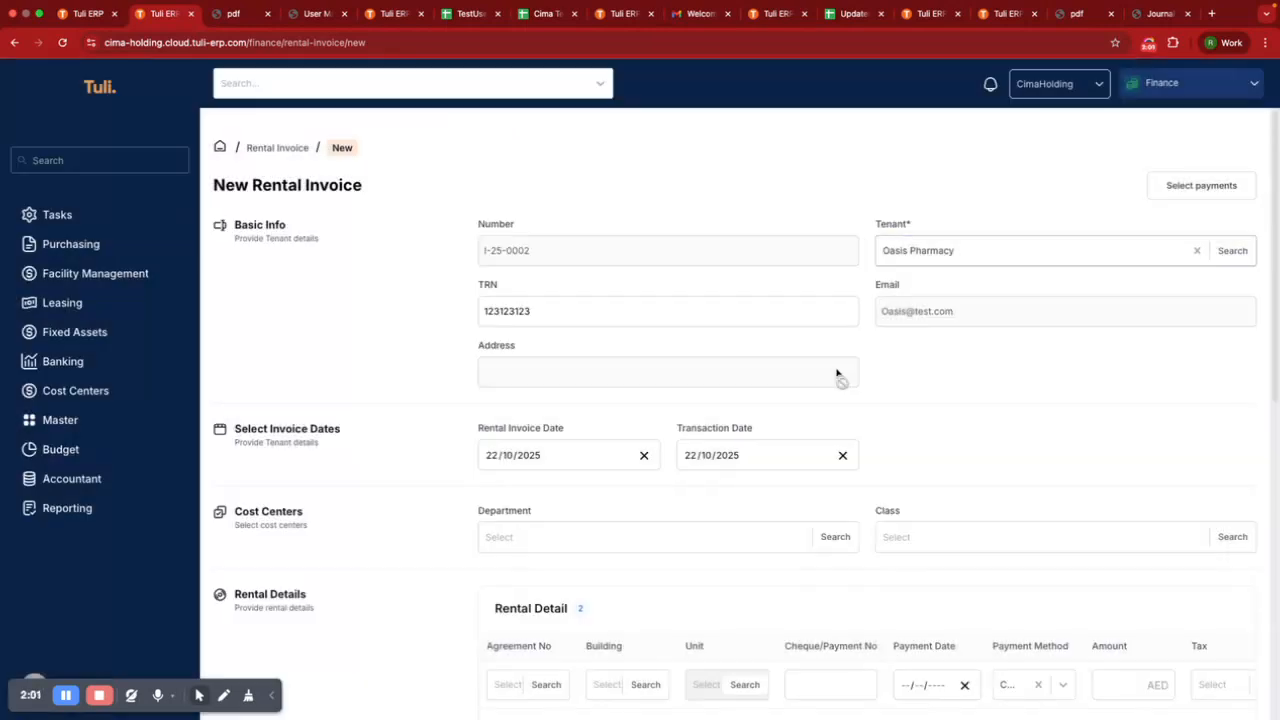
Step: Review the new invoice's rental detail lines, tenant information, rental invoice date and transaction date
{"action": "scroll", "coordinate": [843, 369], "scroll_direction": "down", "scroll_amount": 5}
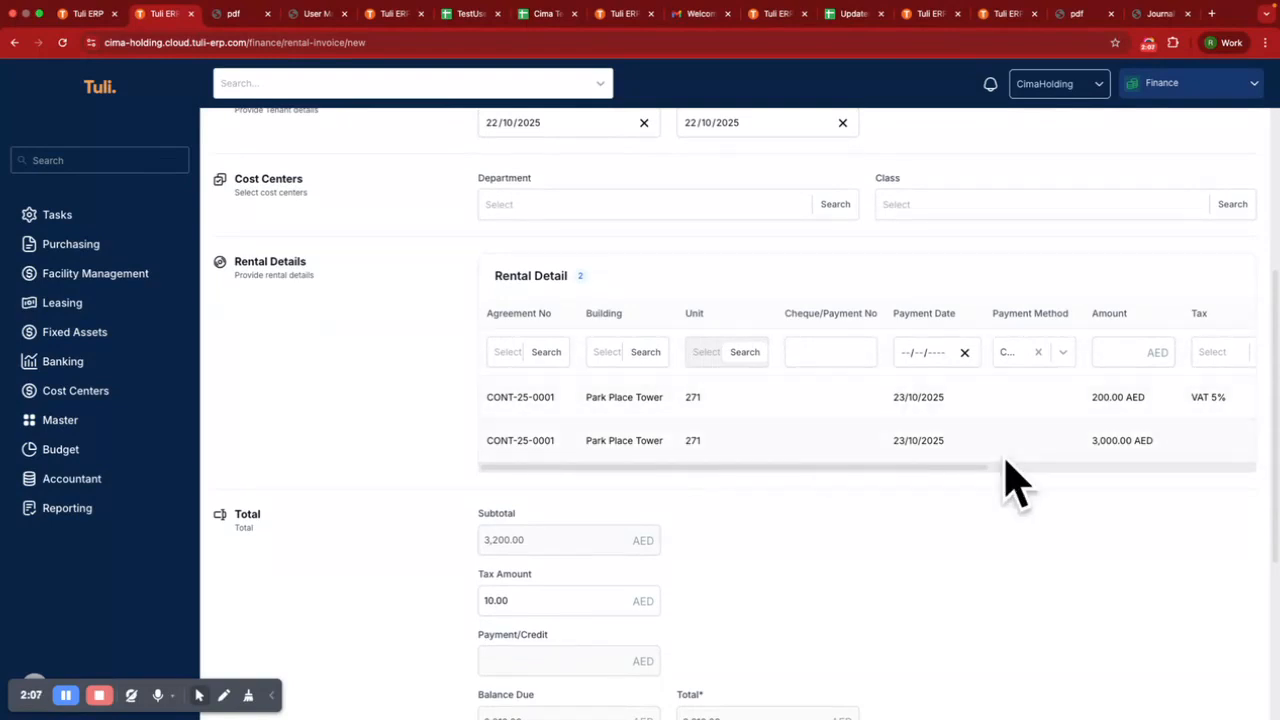
{"action": "scroll", "coordinate": [915, 392], "scroll_direction": "right", "scroll_amount": 2}
{"action": "scroll", "coordinate": [915, 392], "scroll_direction": "right", "scroll_amount": 5}
{"action": "scroll", "coordinate": [1031, 397], "scroll_direction": "left", "scroll_amount": 6}
{"action": "scroll", "coordinate": [1023, 396], "scroll_direction": "up", "scroll_amount": 1}
{"action": "scroll", "coordinate": [1023, 396], "scroll_direction": "up", "scroll_amount": 3}
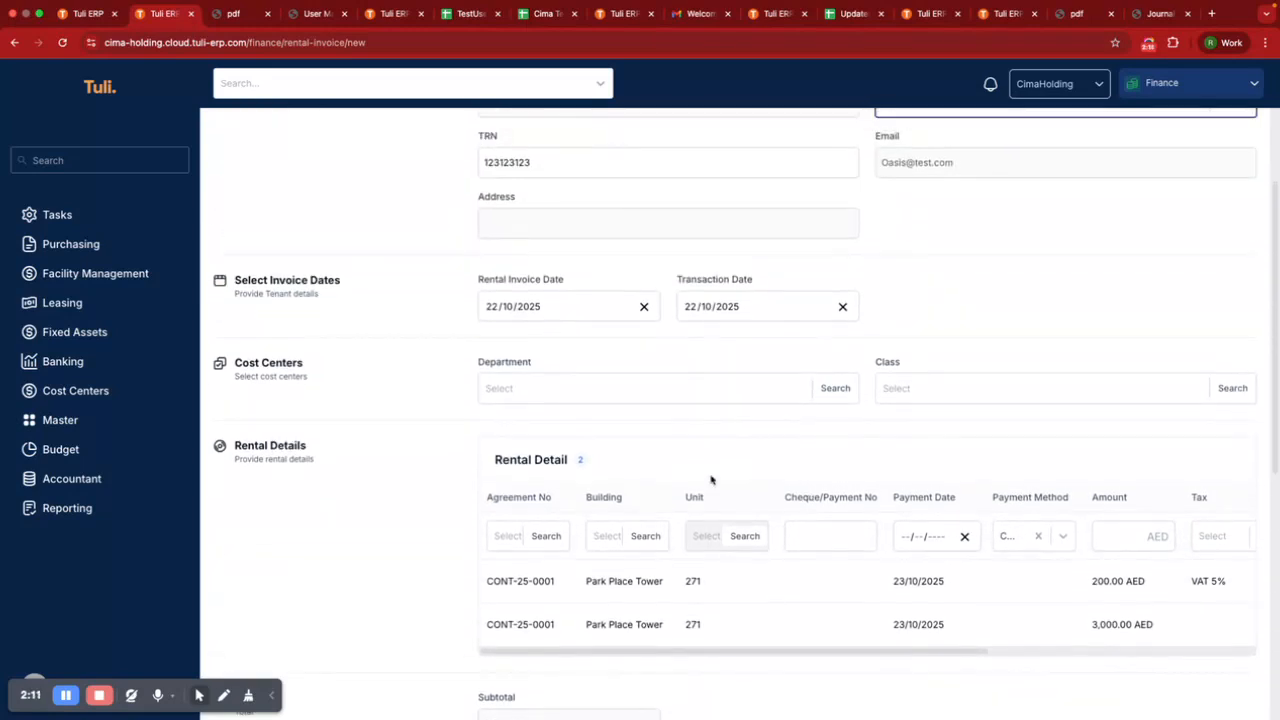
{"action": "scroll", "coordinate": [909, 337], "scroll_direction": "up", "scroll_amount": 3}
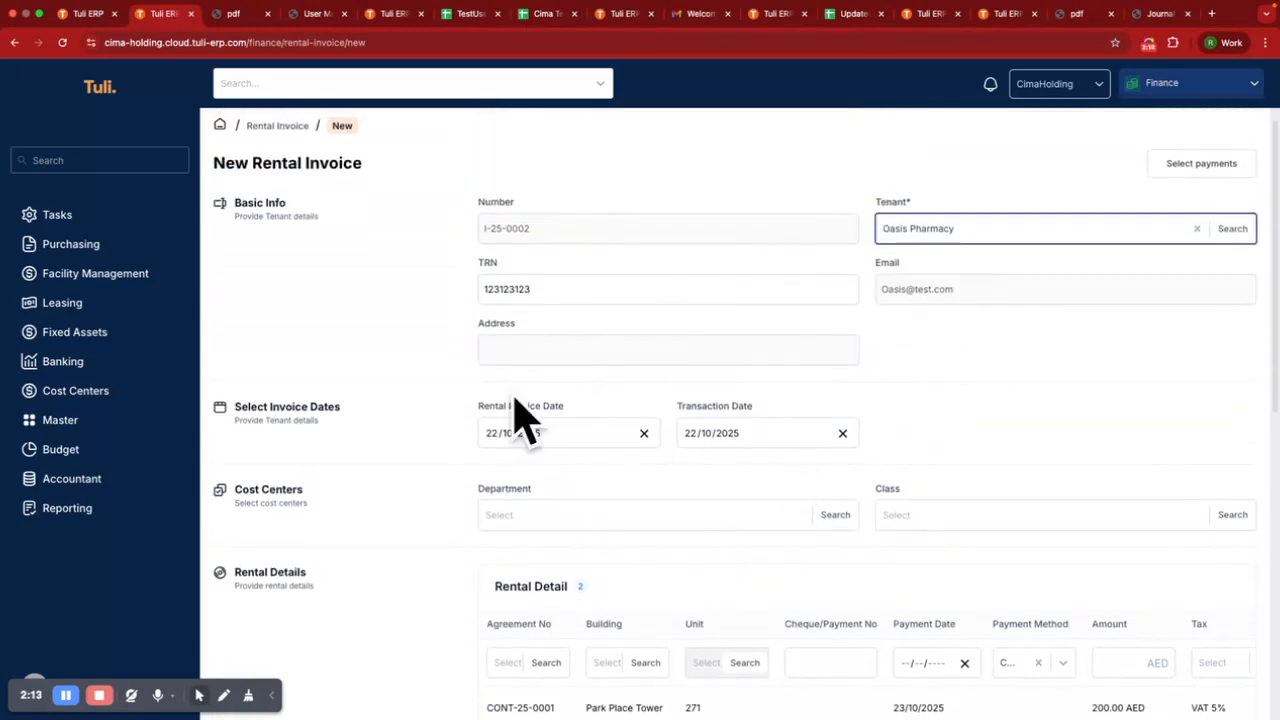
{"action": "scroll", "coordinate": [740, 470], "scroll_direction": "down", "scroll_amount": 1}
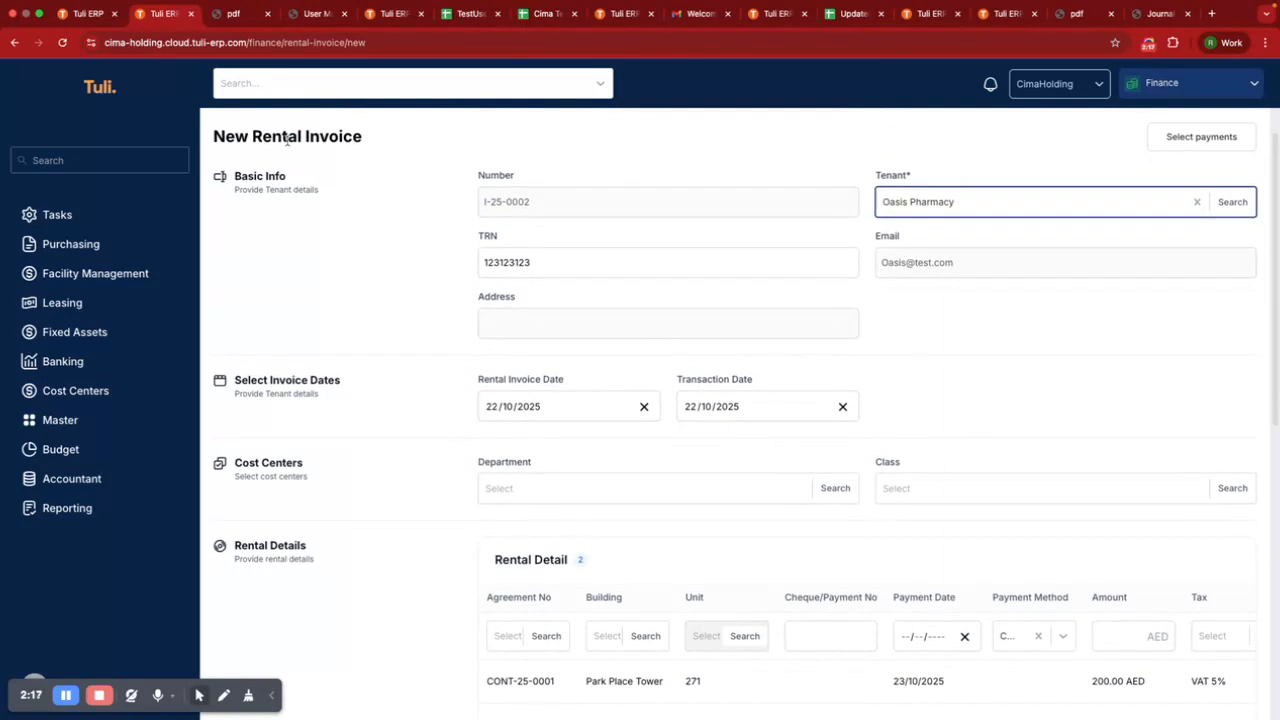
{"action": "left_click_drag", "start_coordinate": [675, 381], "coordinate": [755, 381]}
{"action": "left_click", "coordinate": [755, 381]}
{"action": "left_click_drag", "start_coordinate": [676, 381], "coordinate": [755, 383]}
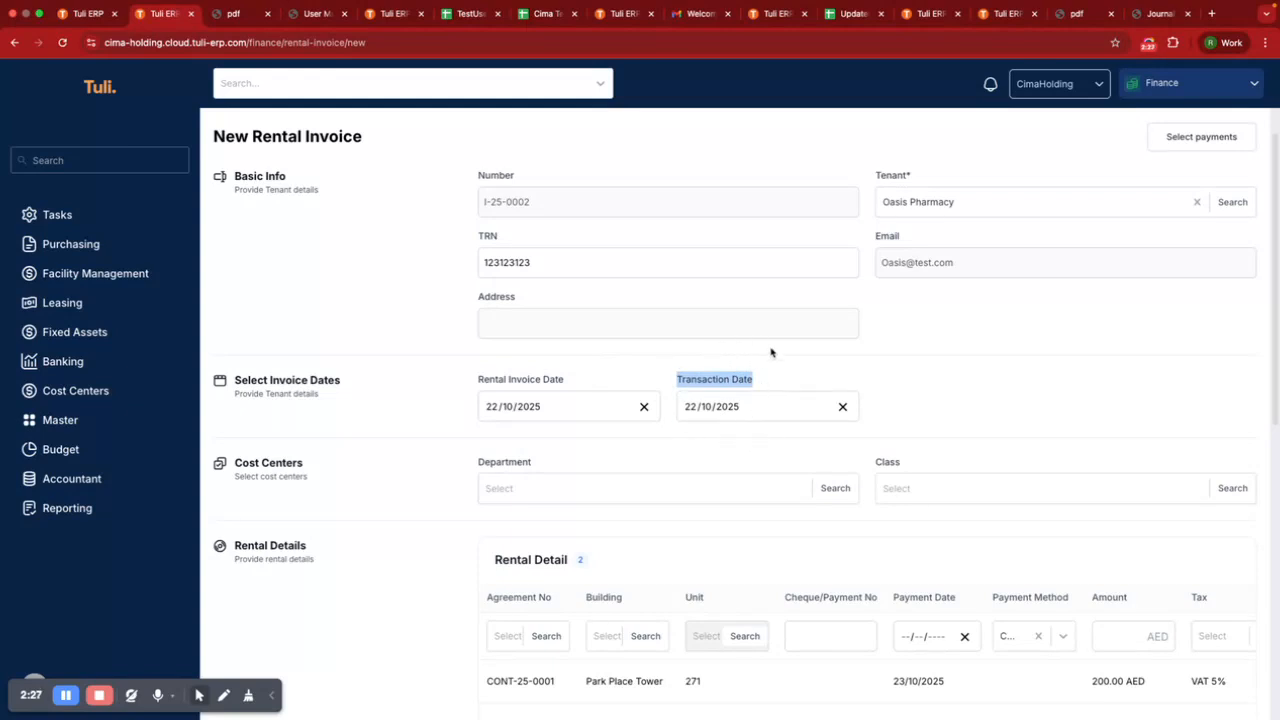
Step: Check the invoice's subtotal, tax and total amounts and save the rental invoice
{"action": "scroll", "coordinate": [866, 330], "scroll_direction": "down", "scroll_amount": 5}
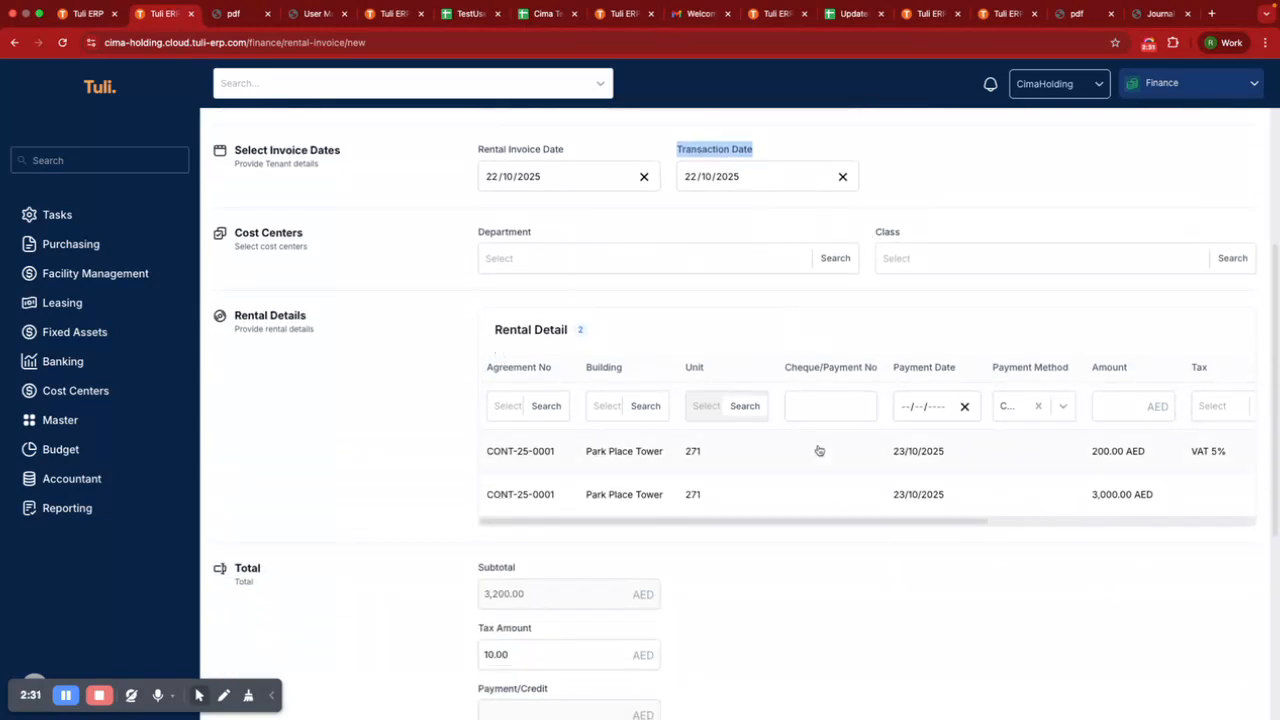
{"action": "scroll", "coordinate": [857, 526], "scroll_direction": "down", "scroll_amount": 3}
{"action": "scroll", "coordinate": [474, 432], "scroll_direction": "down", "scroll_amount": 3}
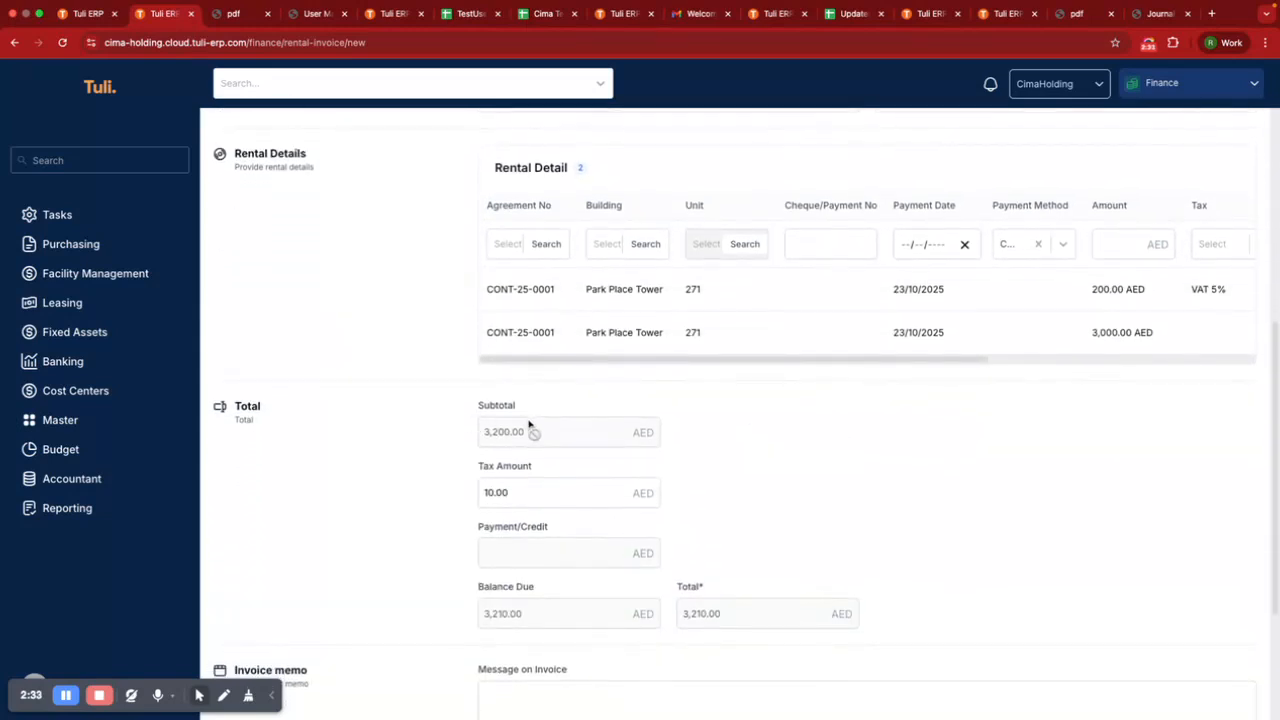
{"action": "scroll", "coordinate": [634, 348], "scroll_direction": "down", "scroll_amount": 3}
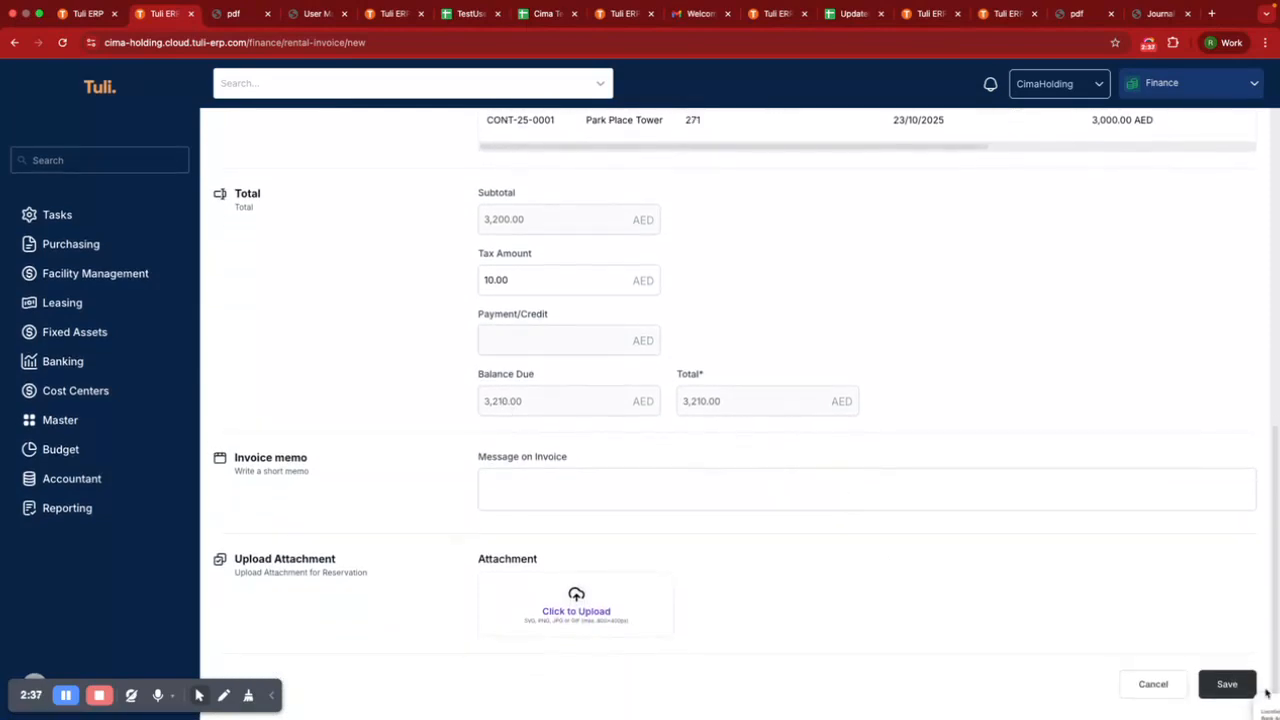
{"action": "left_click", "coordinate": [1242, 685]}
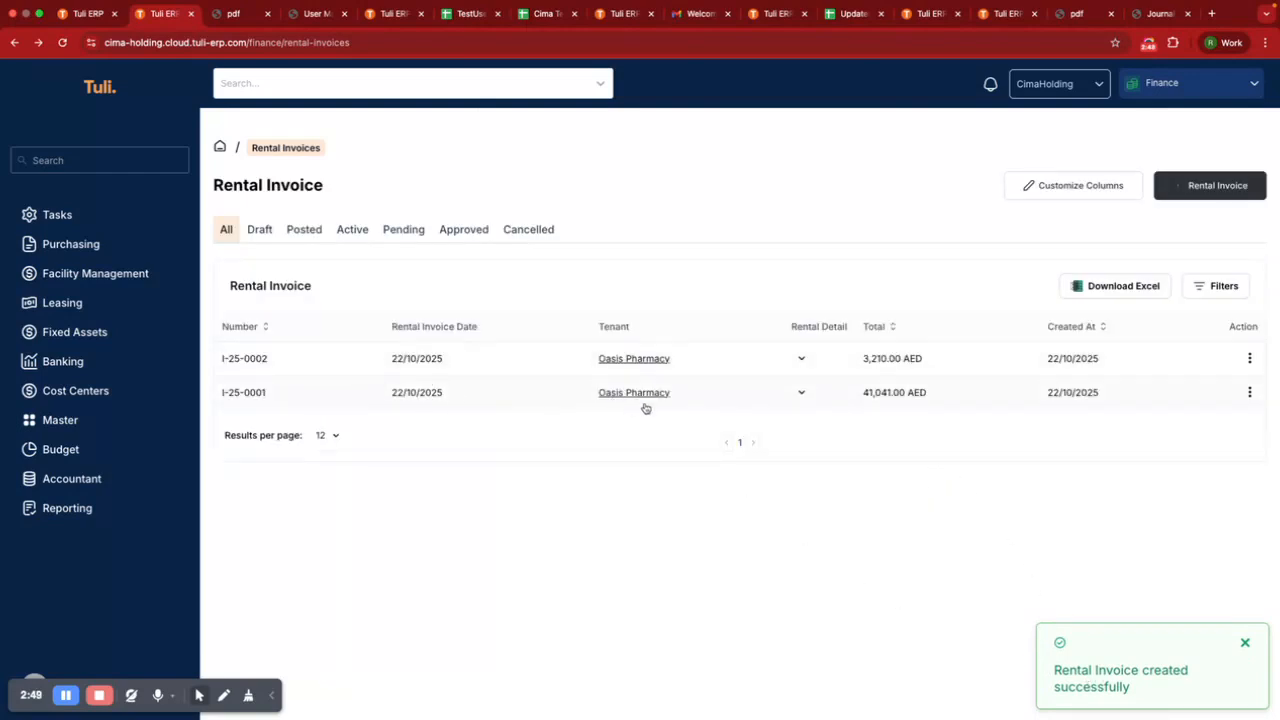
Step: Expand the rental details of both Oasis Pharmacy invoices in the list to compare their payment lines
{"action": "left_click", "coordinate": [801, 392]}
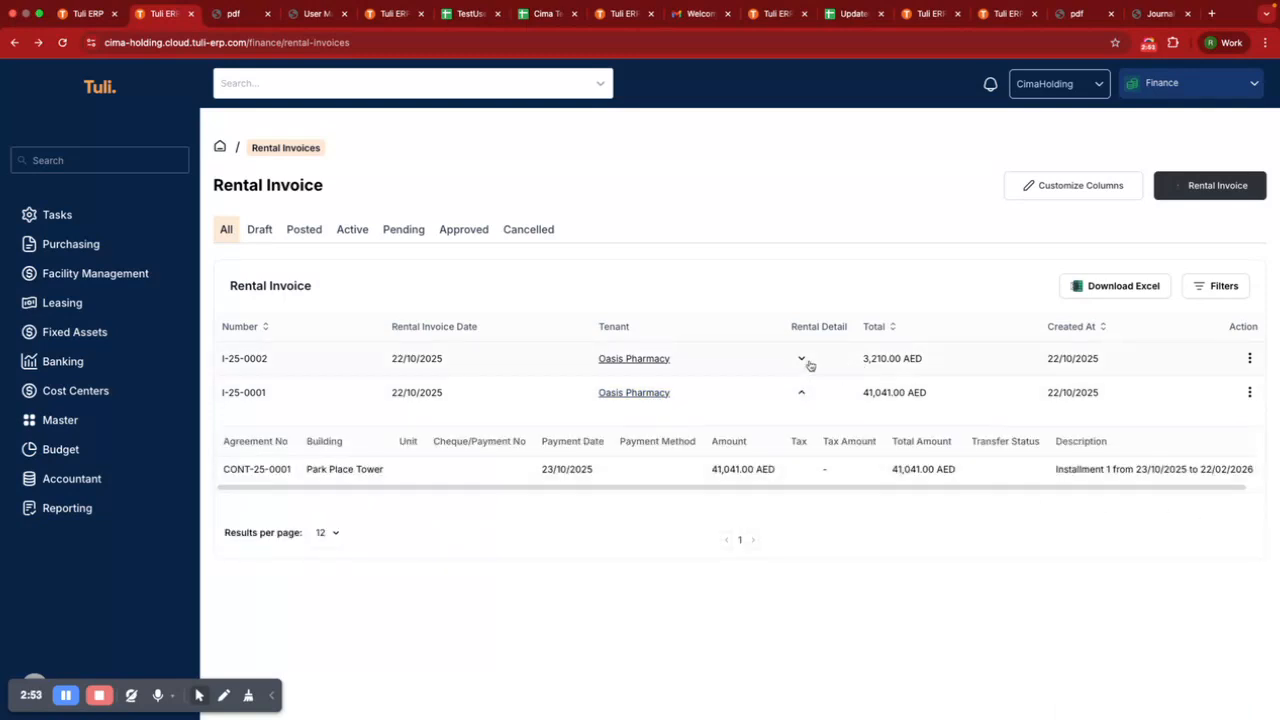
{"action": "left_click", "coordinate": [801, 358]}
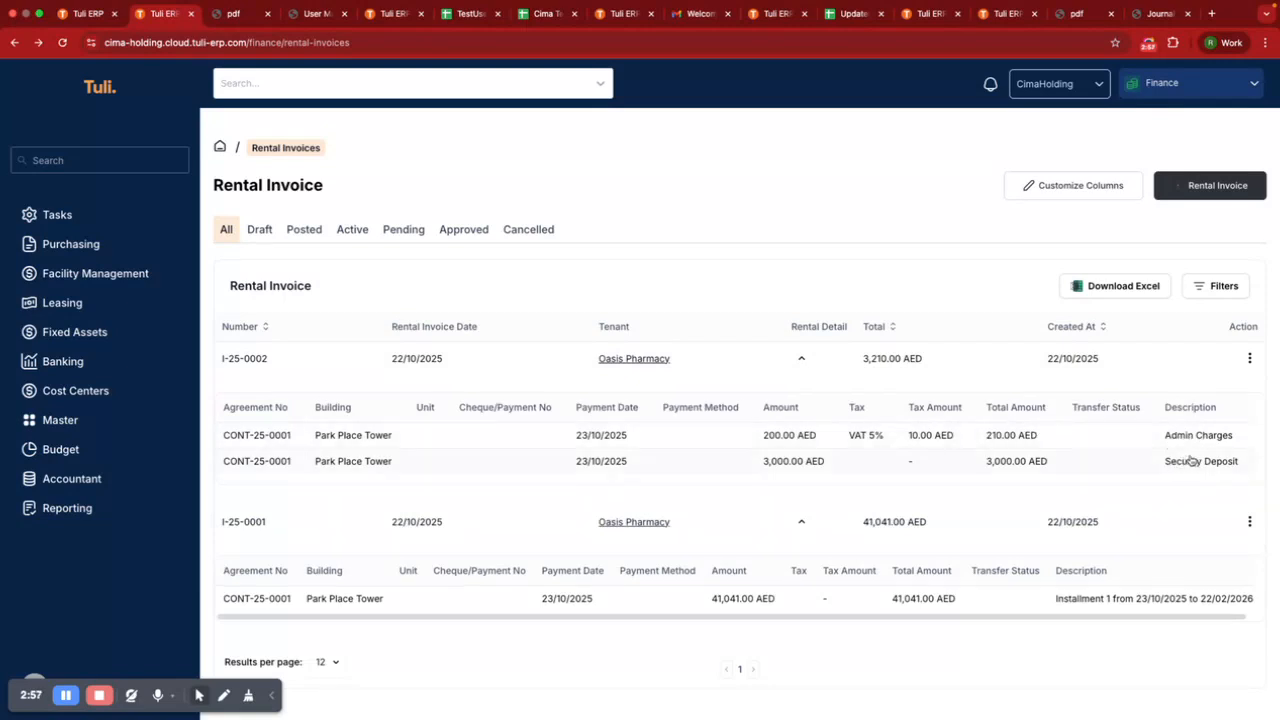
Step: Return to the contract, check the invoice status of each payment in its payment detail, and go back to the contracts list
{"action": "key", "text": "super+bracketleft"}
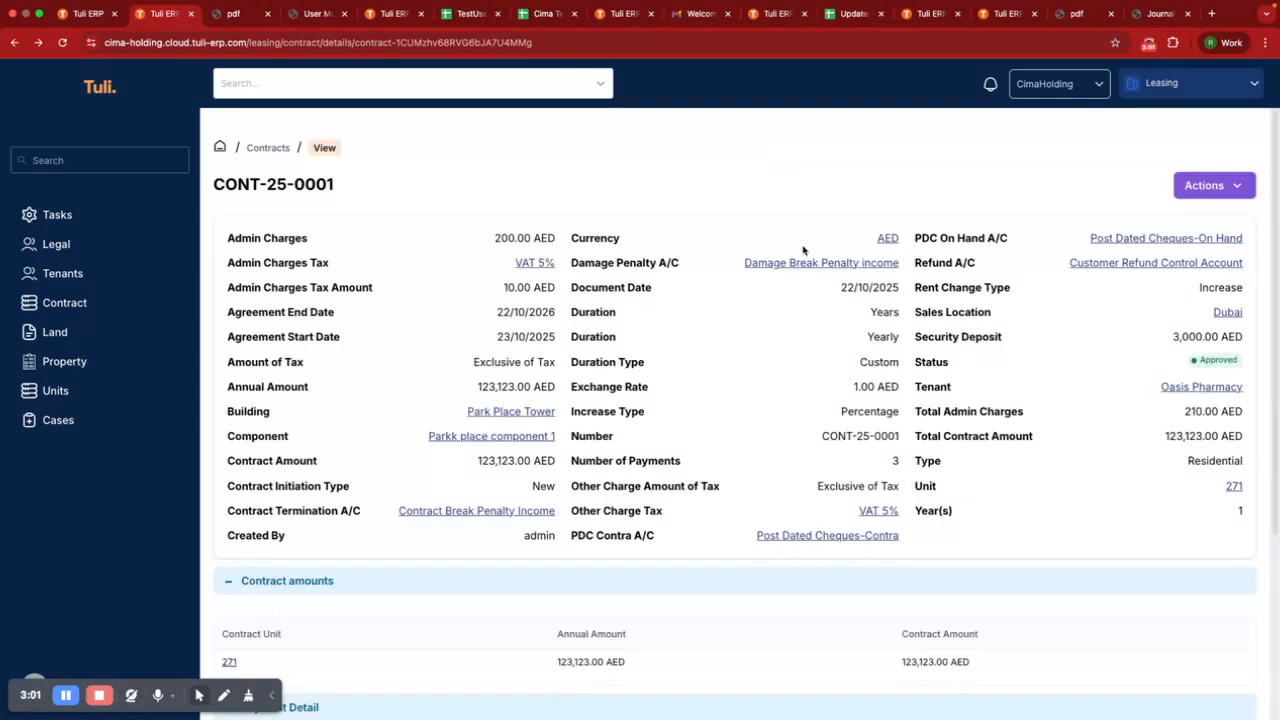
{"action": "scroll", "coordinate": [506, 251], "scroll_direction": "down", "scroll_amount": 5}
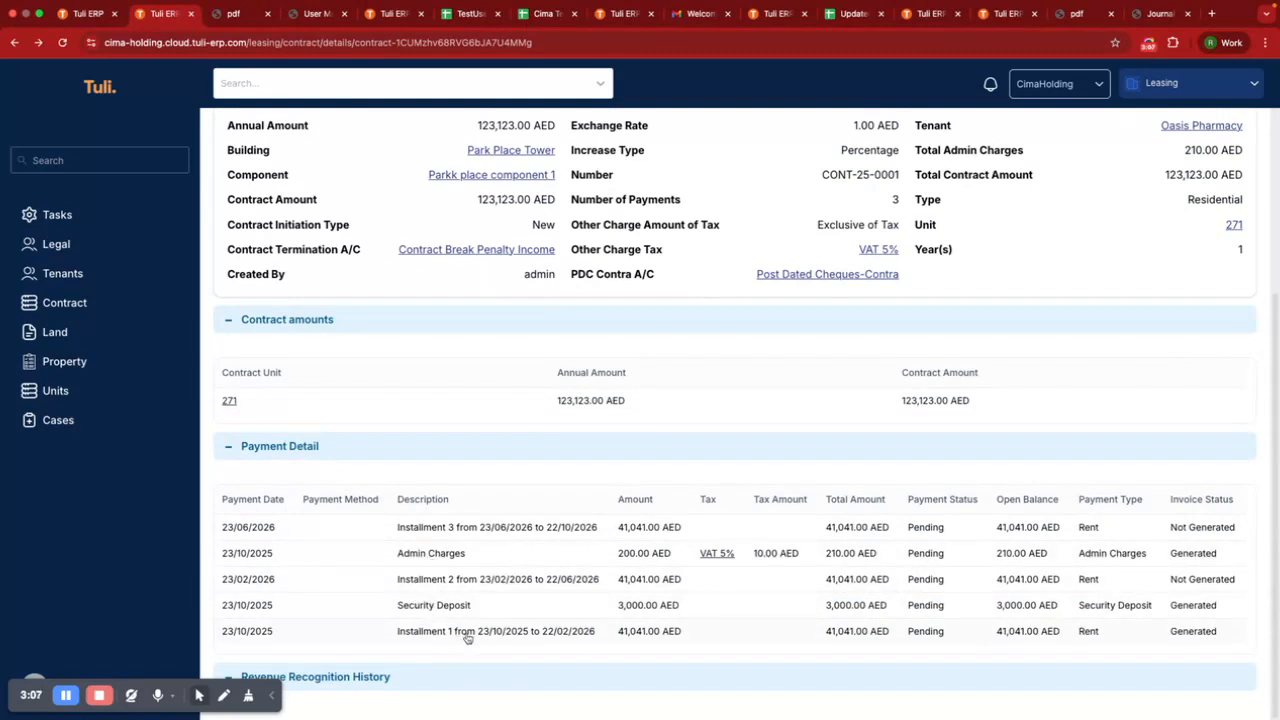
{"action": "left_click_drag", "start_coordinate": [1170, 556], "coordinate": [1214, 557]}
{"action": "left_click_drag", "start_coordinate": [1215, 605], "coordinate": [1237, 634]}
{"action": "left_click", "coordinate": [868, 348]}
{"action": "key", "text": "super+bracketleft"}
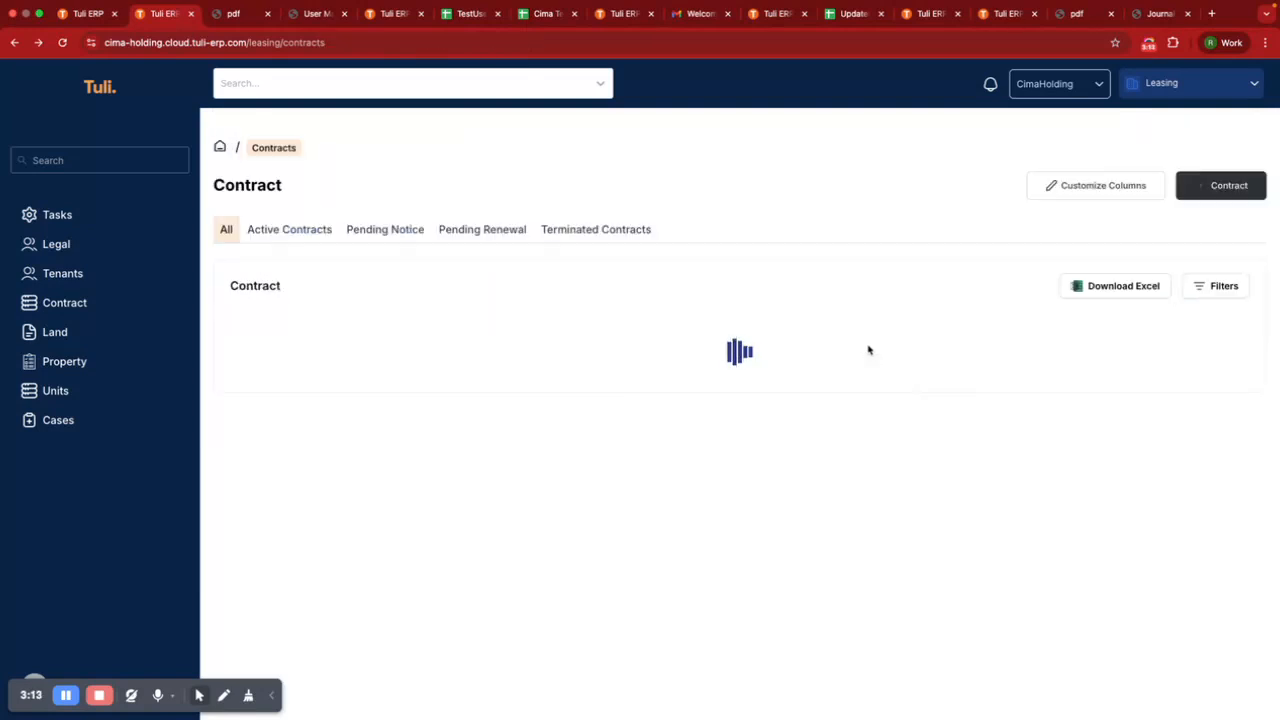
Step: Return to the rental invoices list and print the 3,210.00 AED invoice for Oasis Pharmacy
{"action": "key", "text": "super+bracketleft"}
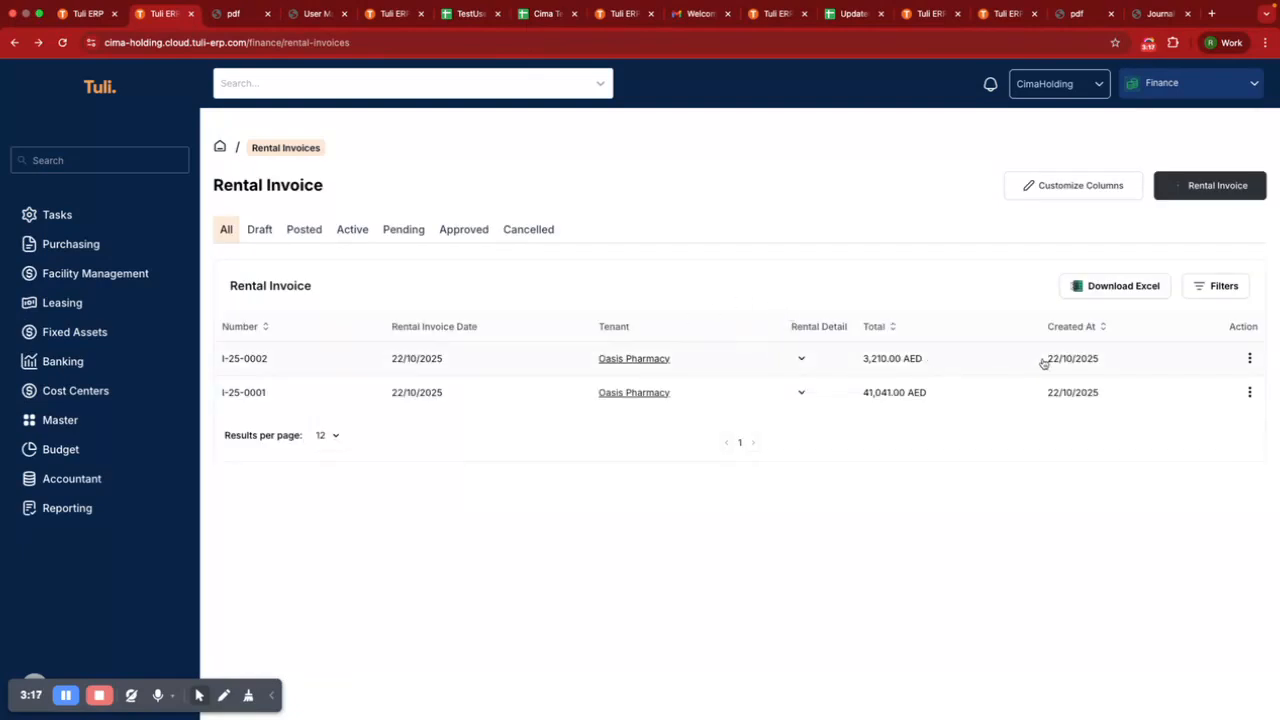
{"action": "left_click", "coordinate": [1249, 358]}
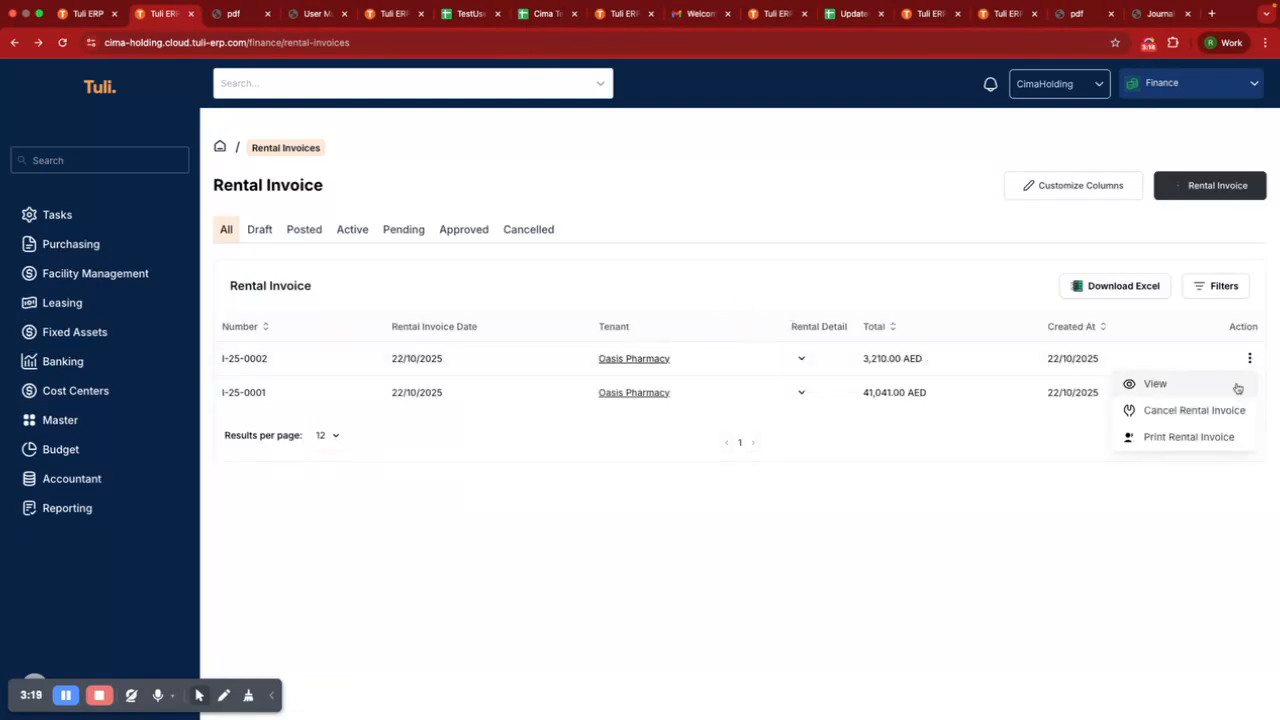
{"action": "left_click", "coordinate": [1214, 444]}
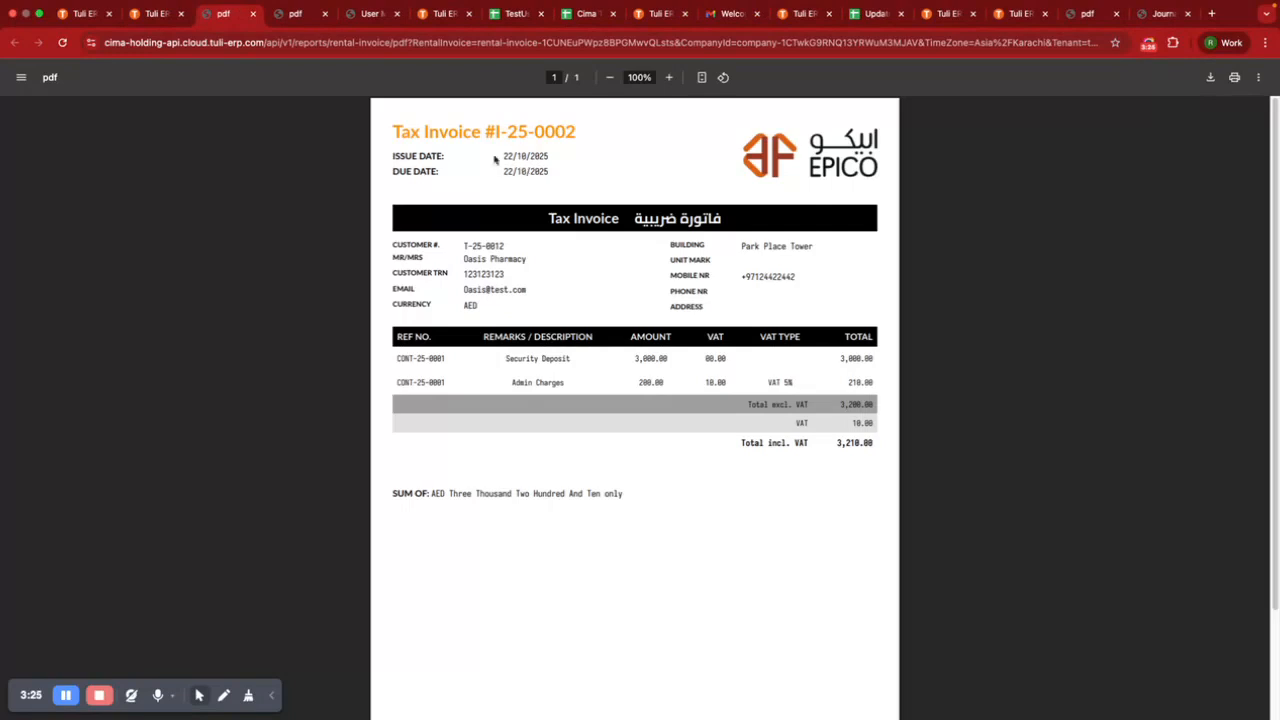
Step: Review the printed tax invoice's heading, issue date, customer details, and security deposit and admin charges lines
{"action": "left_click_drag", "start_coordinate": [408, 131], "coordinate": [556, 157]}
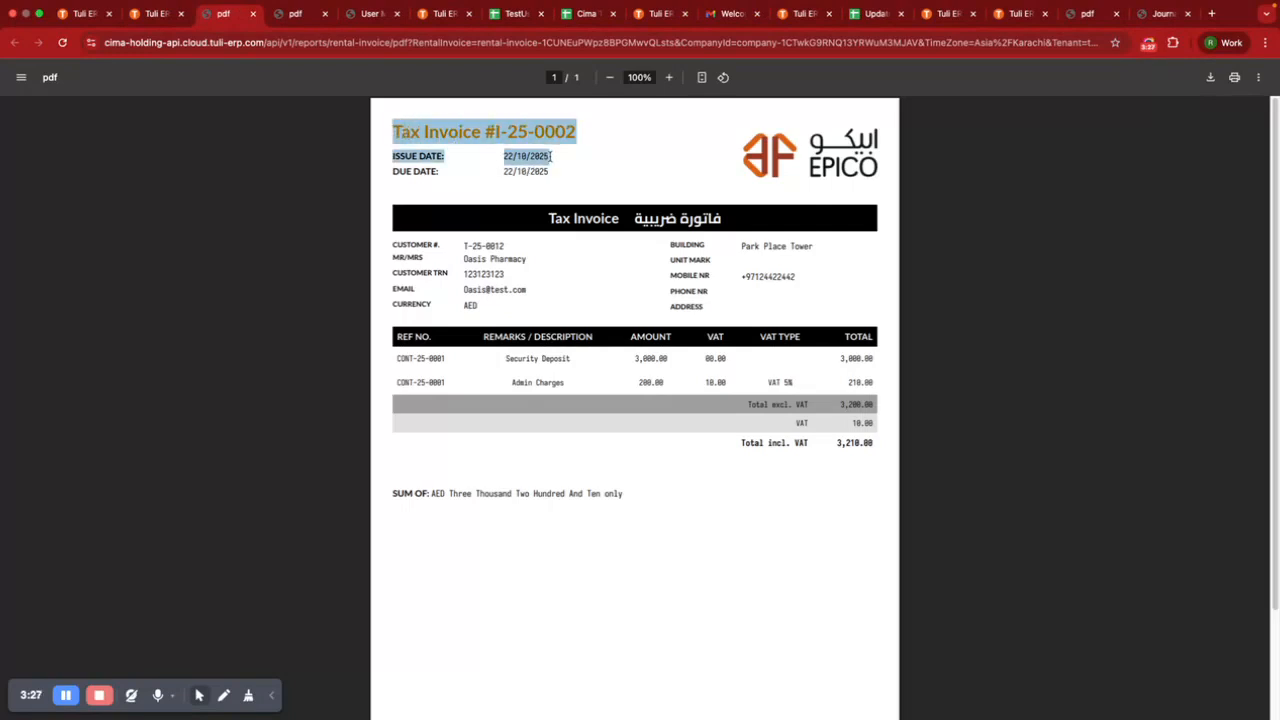
{"action": "scroll", "coordinate": [495, 169], "scroll_direction": "down", "scroll_amount": 1}
{"action": "left_click", "coordinate": [403, 189]}
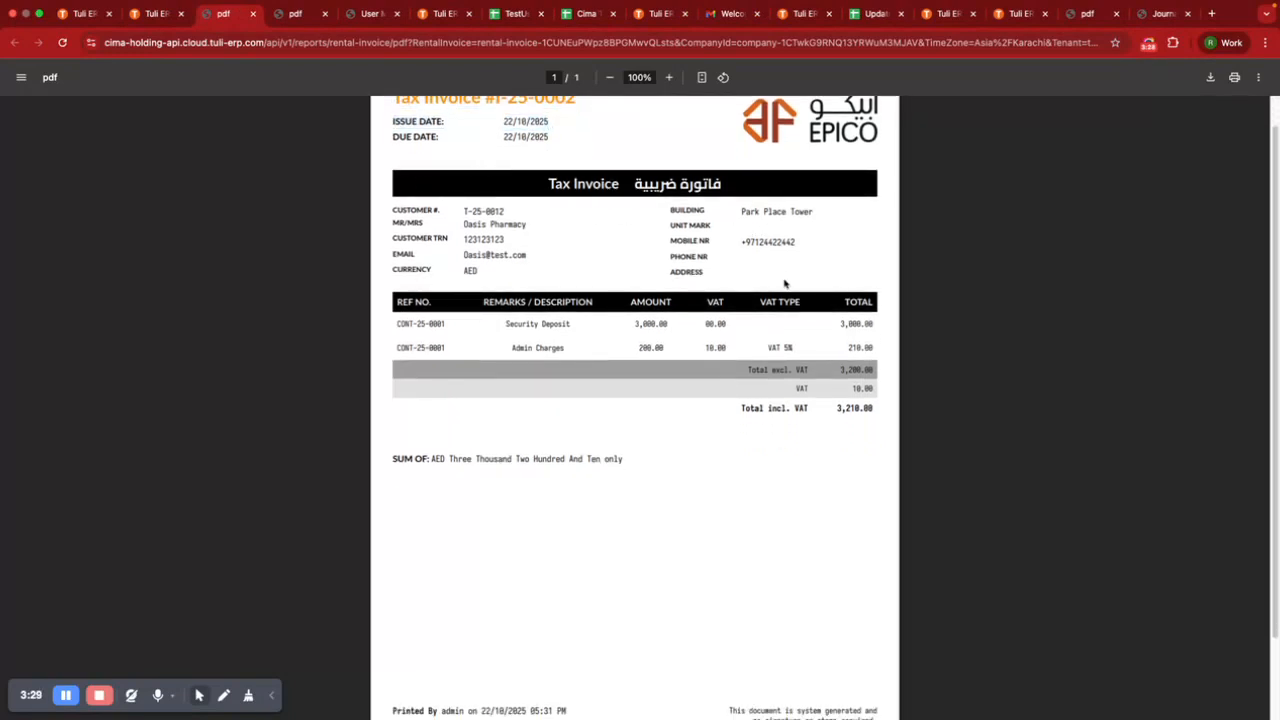
{"action": "scroll", "coordinate": [617, 274], "scroll_direction": "down", "scroll_amount": 1}
{"action": "left_click_drag", "start_coordinate": [396, 289], "coordinate": [768, 338]}
Step: Examine the printed-by note and the company's phone, address, P.O. Box, email and TRN details in the invoice footer
{"action": "scroll", "coordinate": [765, 340], "scroll_direction": "down", "scroll_amount": 2}
{"action": "left_click_drag", "start_coordinate": [455, 672], "coordinate": [396, 678]}
{"action": "left_click_drag", "start_coordinate": [501, 689], "coordinate": [576, 692]}
{"action": "left_click", "coordinate": [694, 659]}
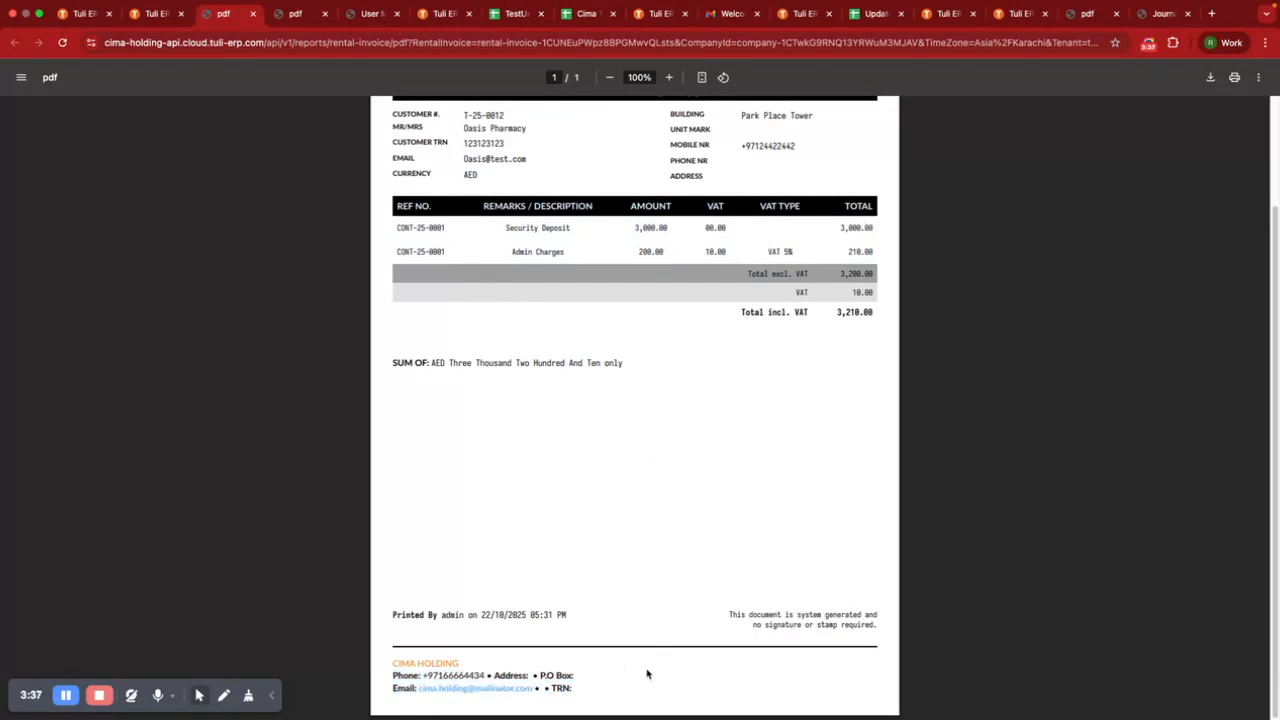
{"action": "left_click_drag", "start_coordinate": [529, 675], "coordinate": [576, 676]}
{"action": "scroll", "coordinate": [601, 693], "scroll_direction": "up", "scroll_amount": 3}
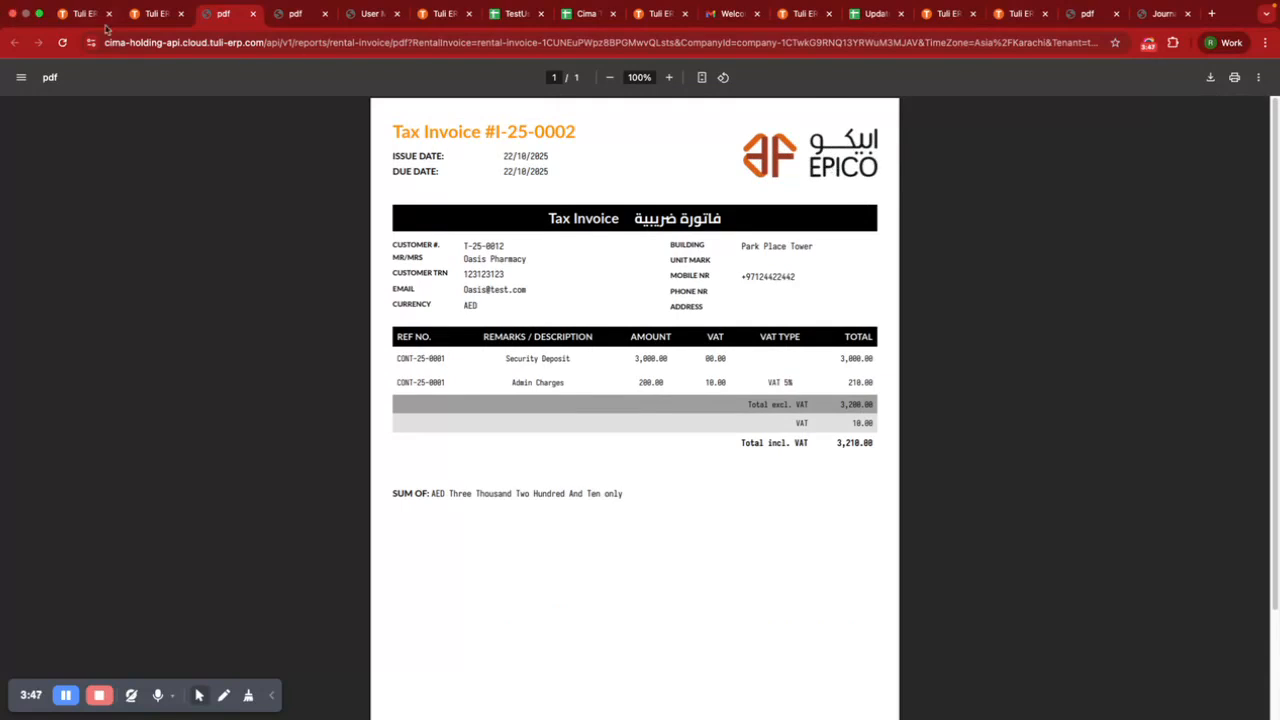
Step: Go back to the rental invoices list, check the actions available for the 3,210.00 AED invoice, and open its details
{"action": "left_click", "coordinate": [187, 22]}
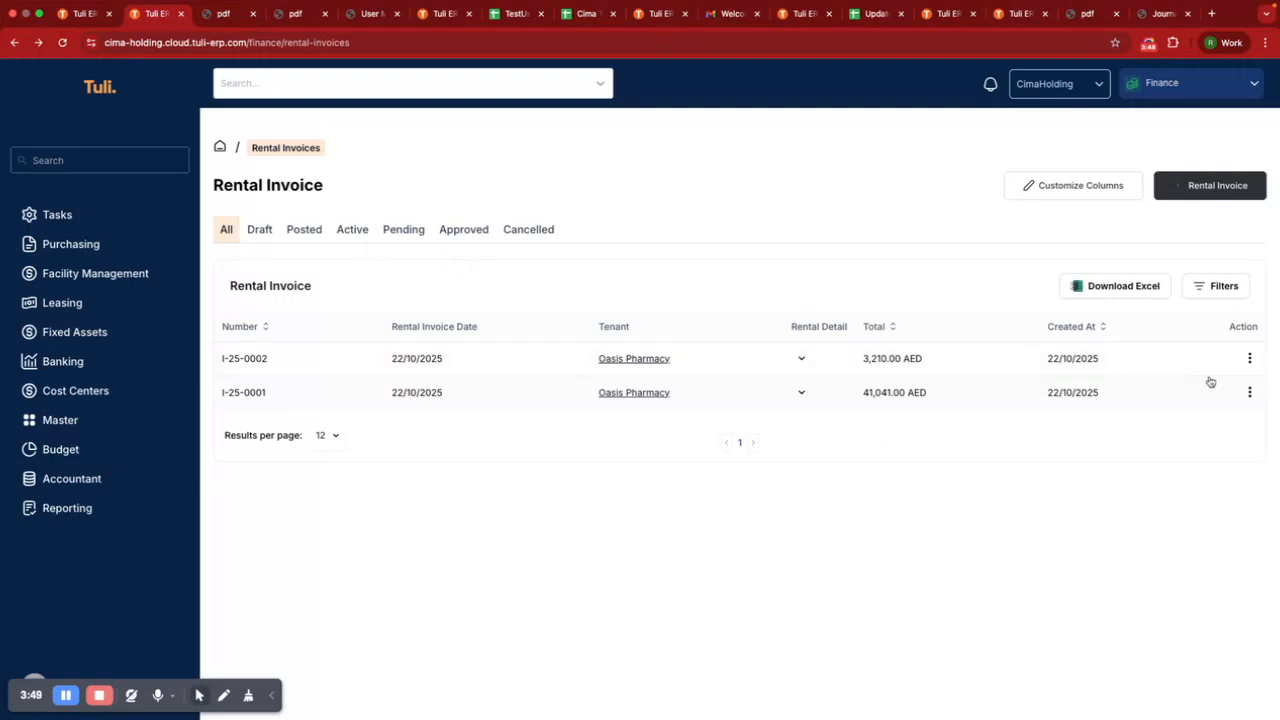
{"action": "left_click", "coordinate": [1249, 359]}
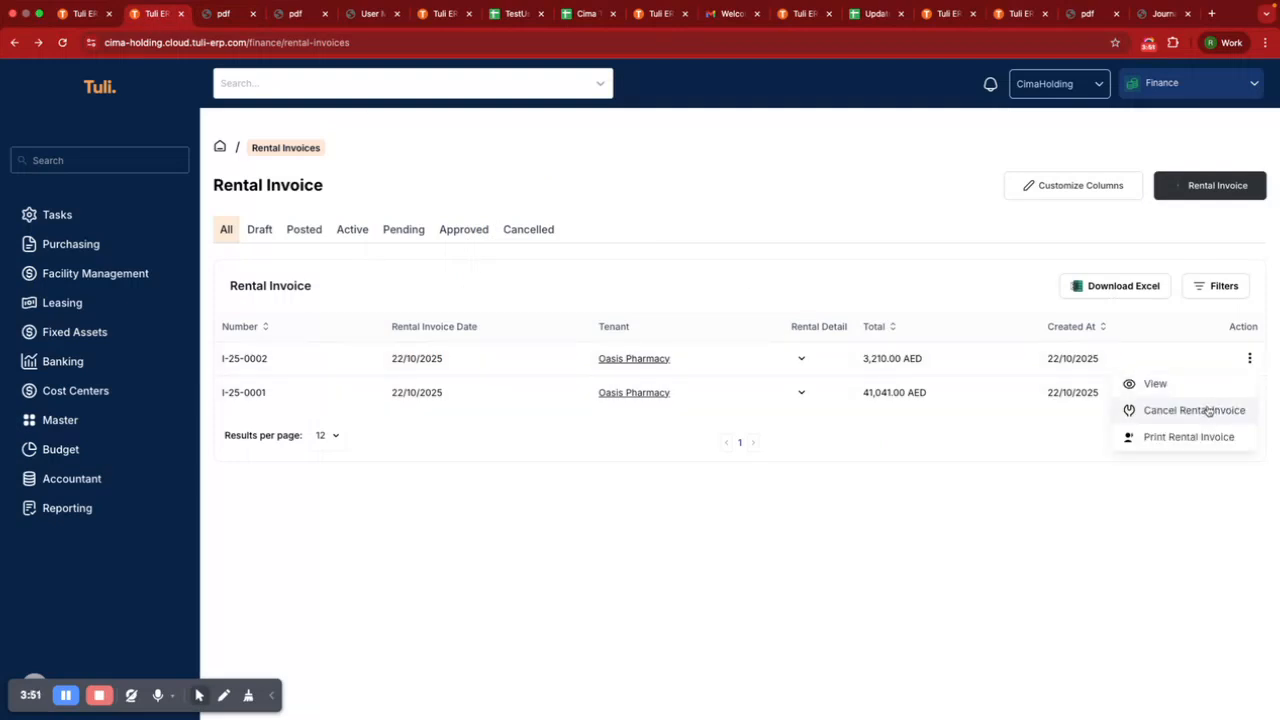
{"action": "left_click", "coordinate": [1010, 356]}
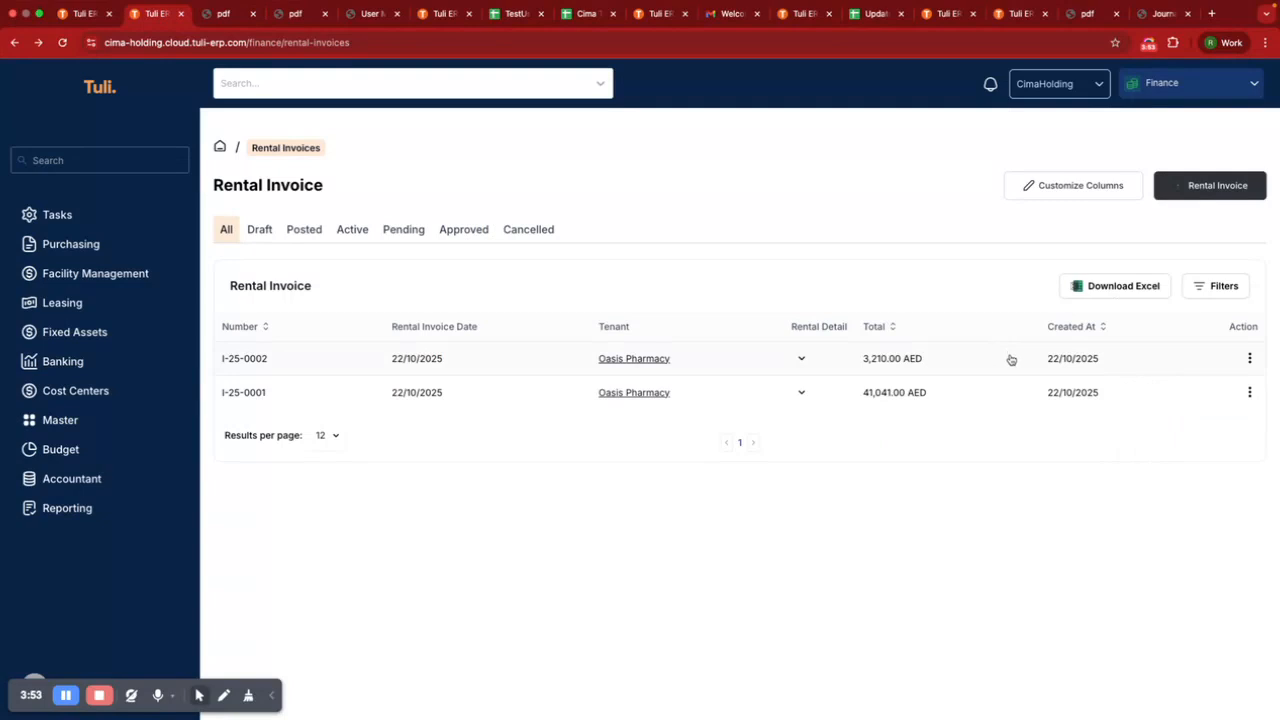
{"action": "left_click", "coordinate": [1010, 359]}
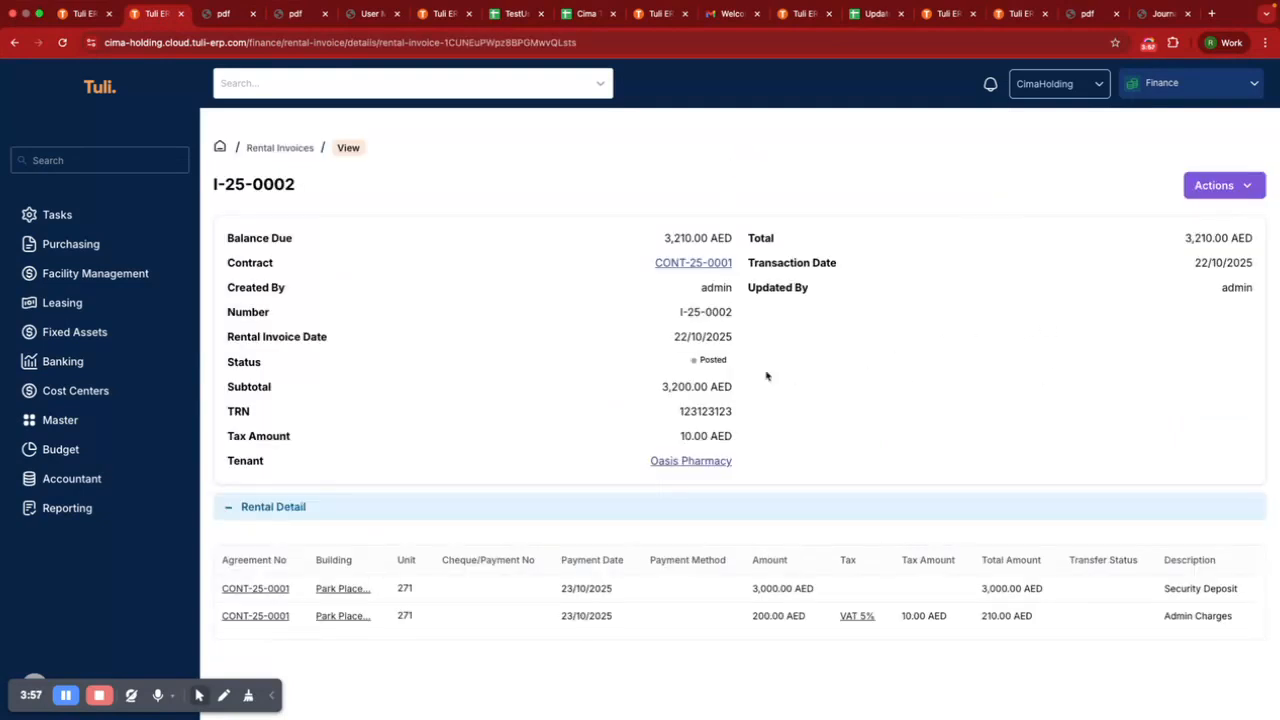
Step: Filter the finance reports by "g", open the General Journal report and open its date range selection
{"action": "left_click", "coordinate": [52, 510]}
{"action": "left_click", "coordinate": [1222, 195]}
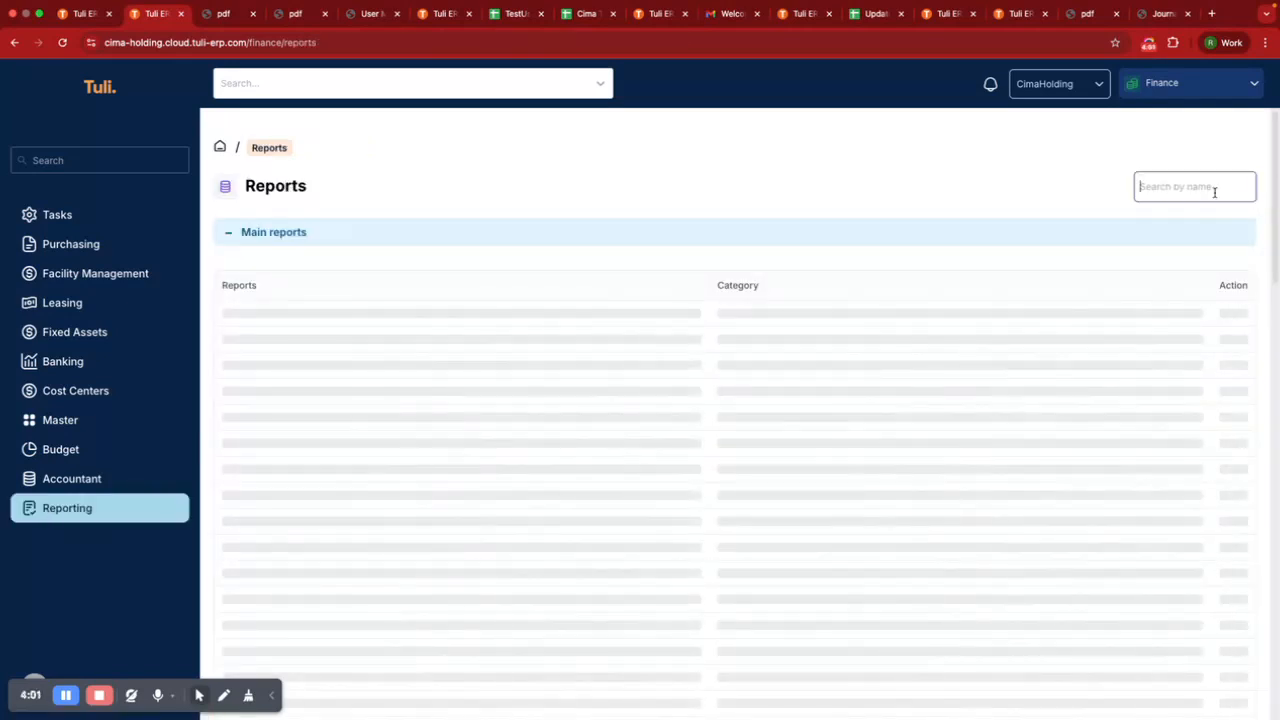
{"action": "type", "text": "g"}
{"action": "left_click", "coordinate": [757, 346]}
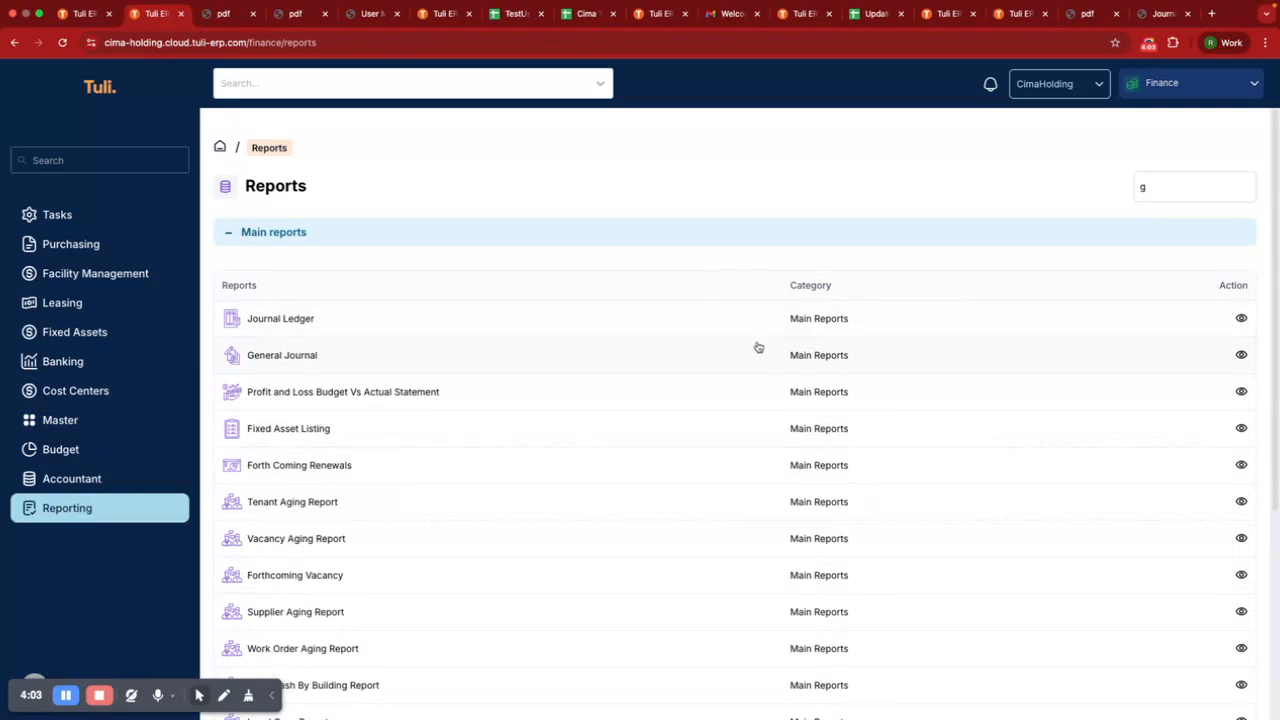
{"action": "left_click", "coordinate": [363, 259]}
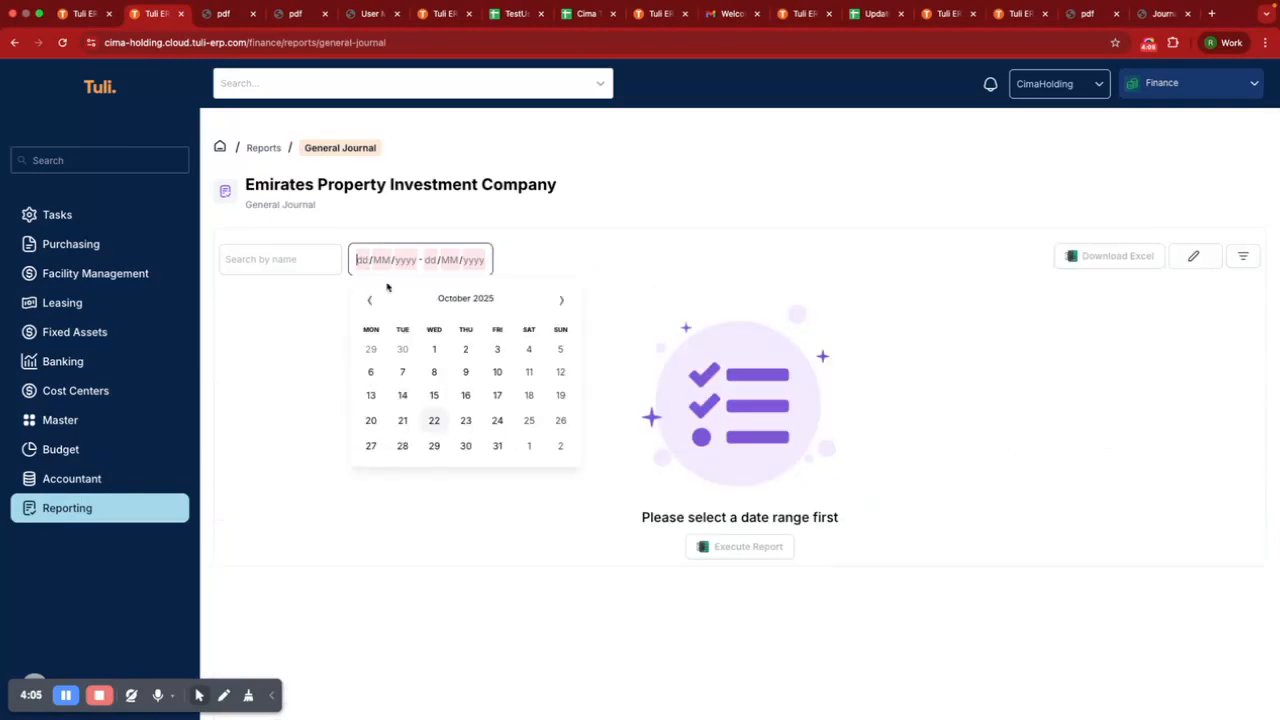